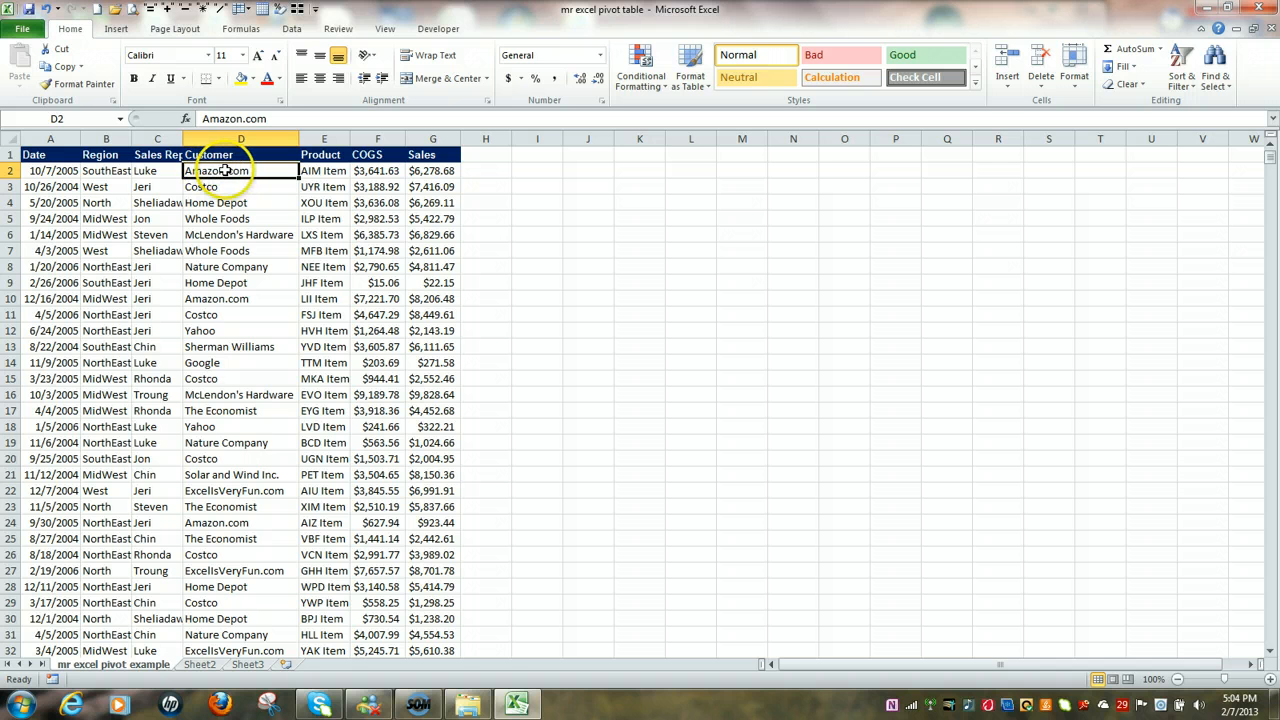
- Convert the sales data range A1:G2000 into a table with headers
left_click(116, 30)
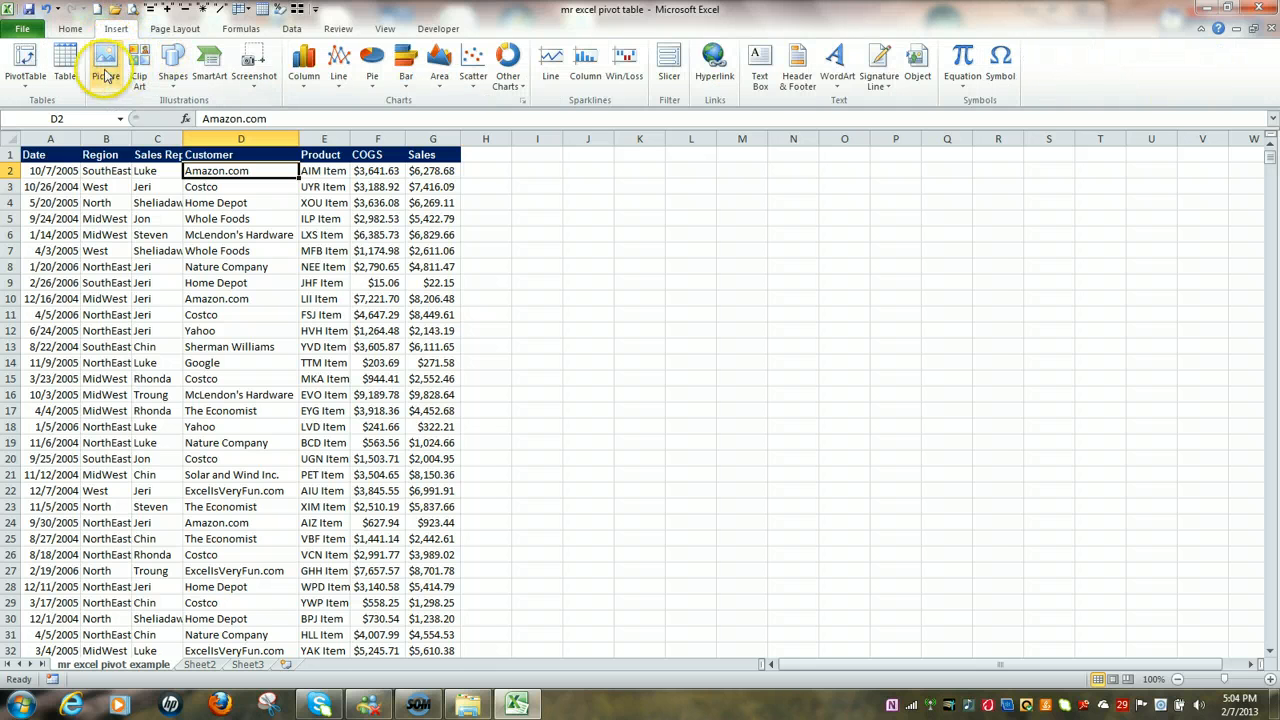
left_click(65, 66)
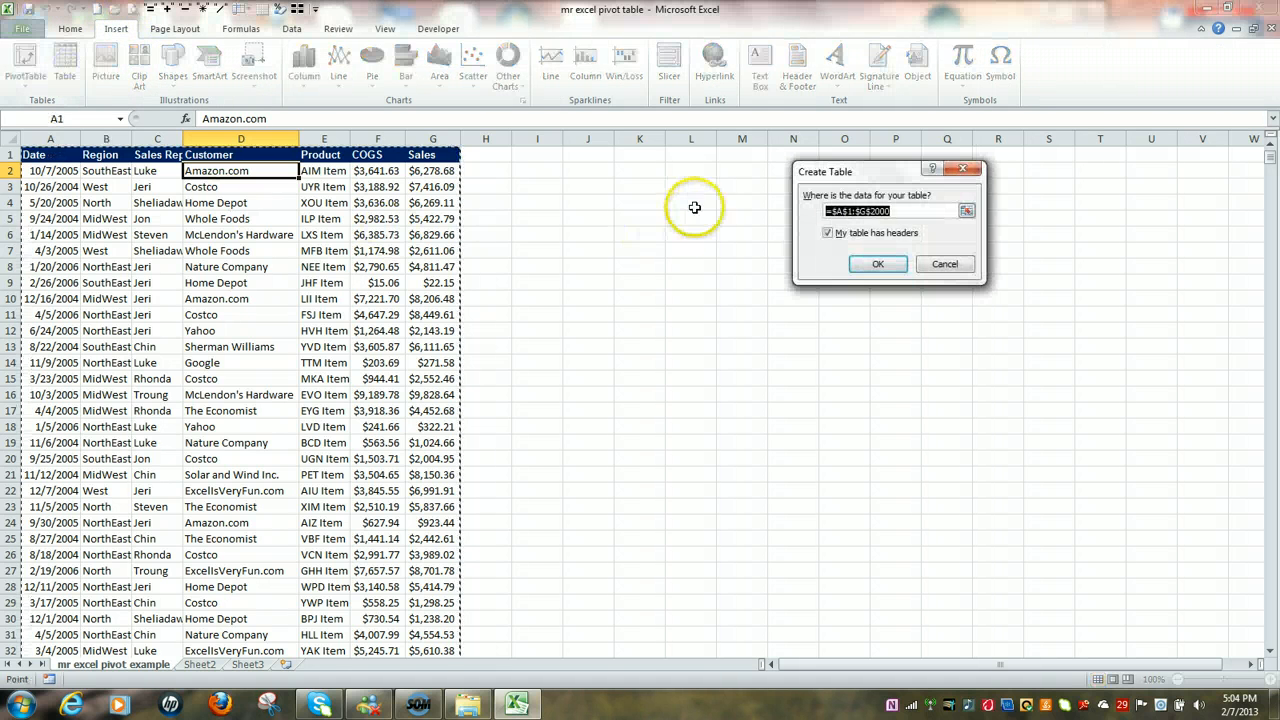
left_click(884, 265)
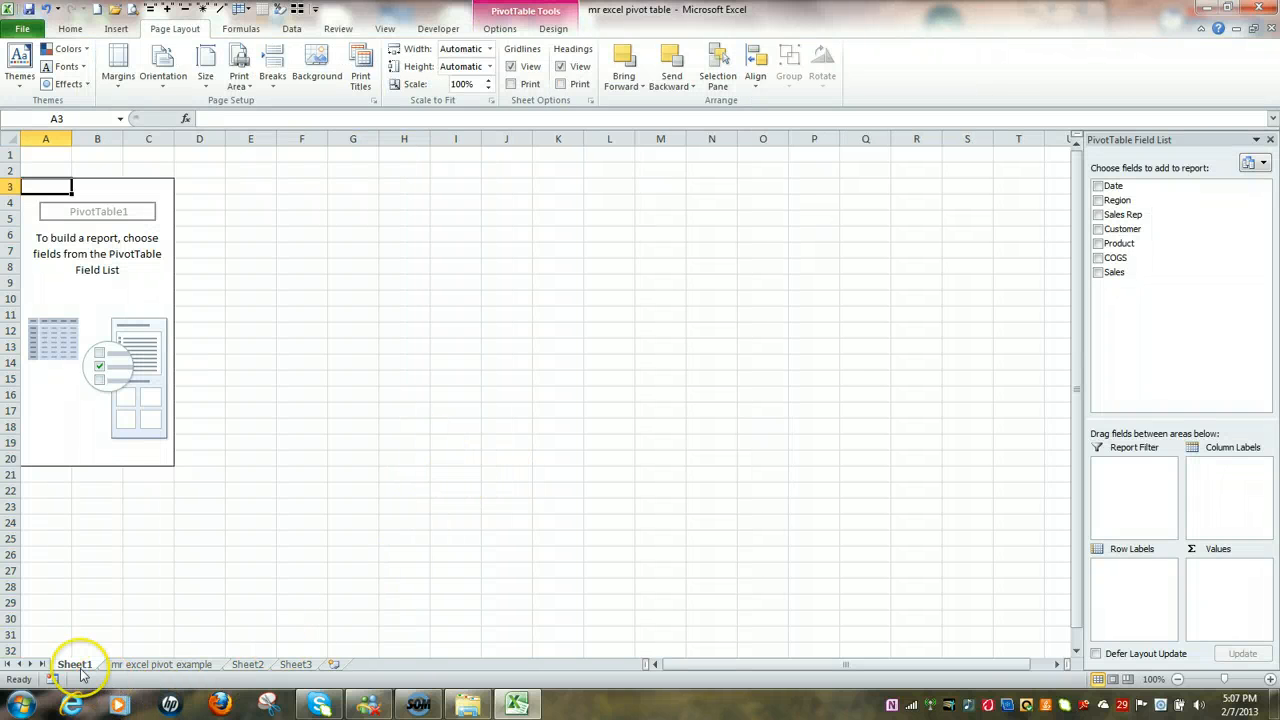
- Create a PivotTable on a new worksheet from the DATA table on the "mr excel pivot example" sheet
left_click(186, 668)
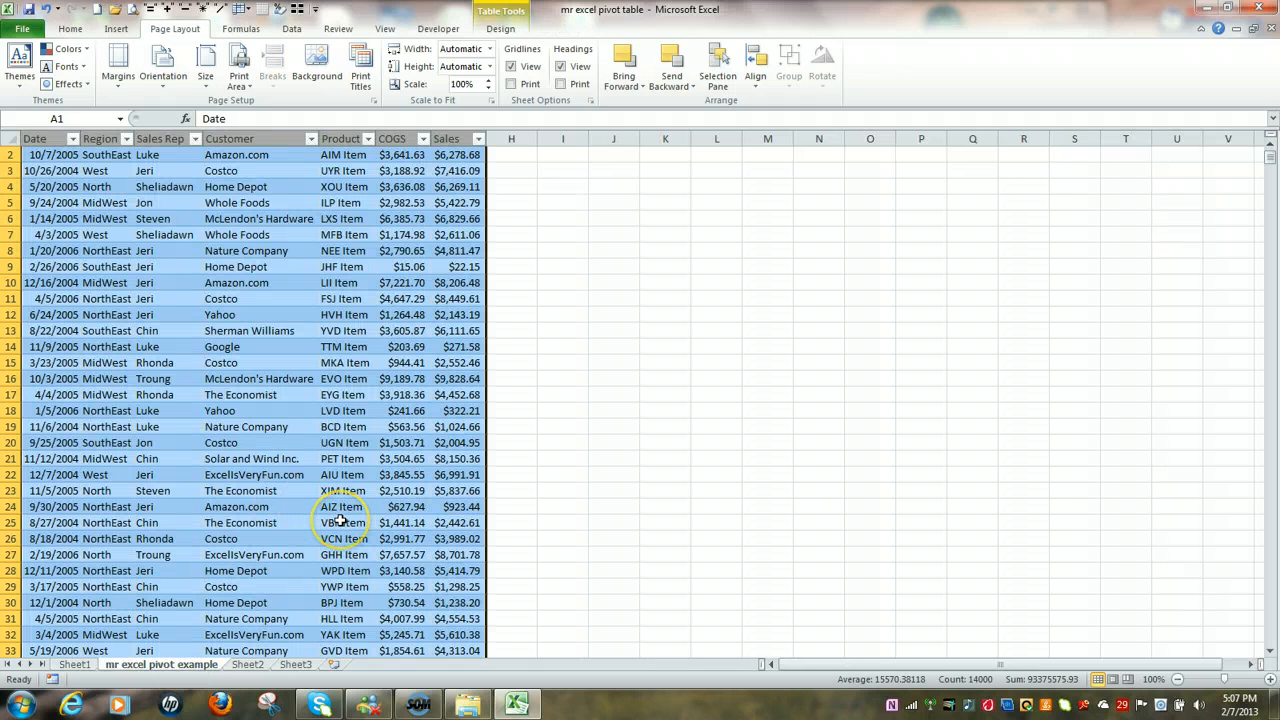
key("alt+p")
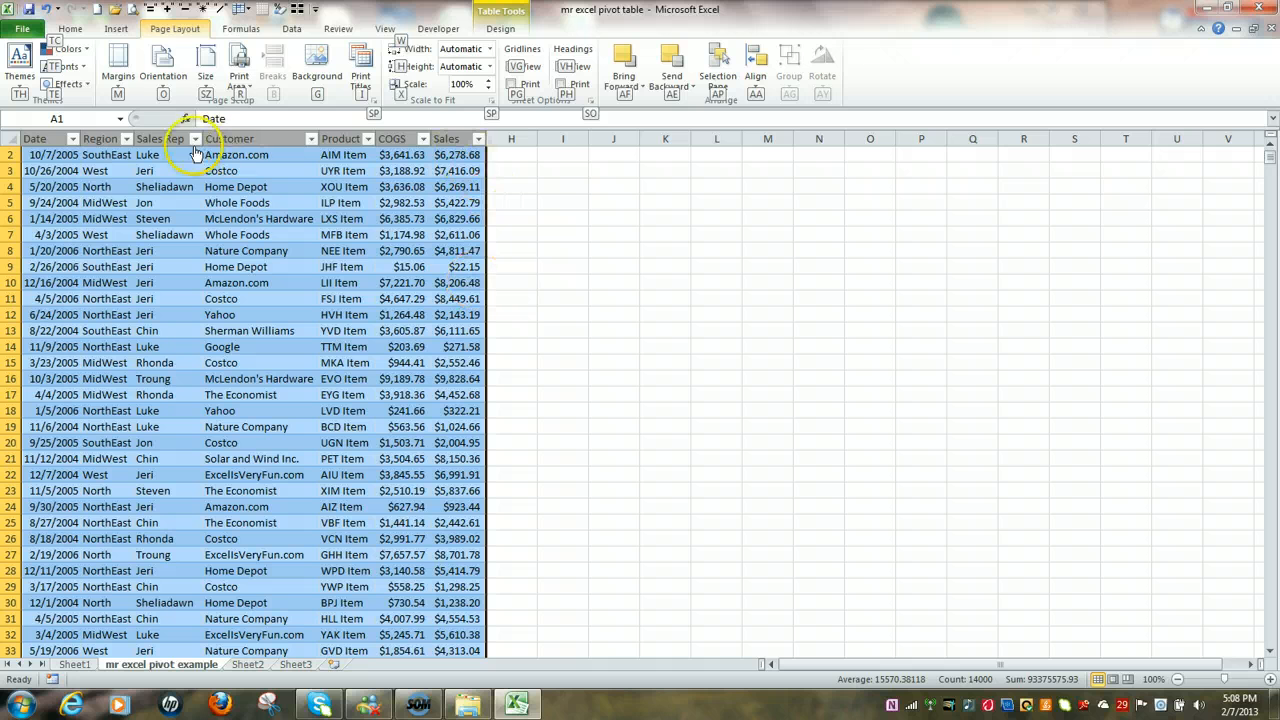
left_click(497, 32)
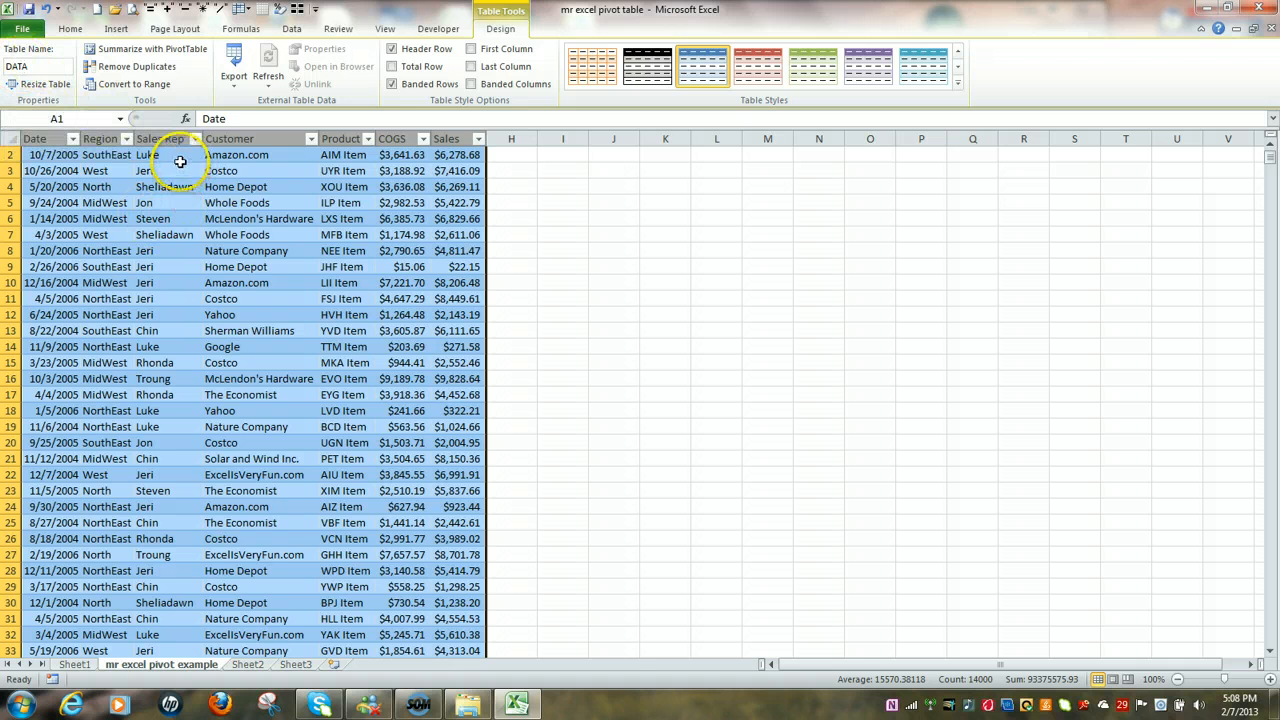
left_click(179, 158)
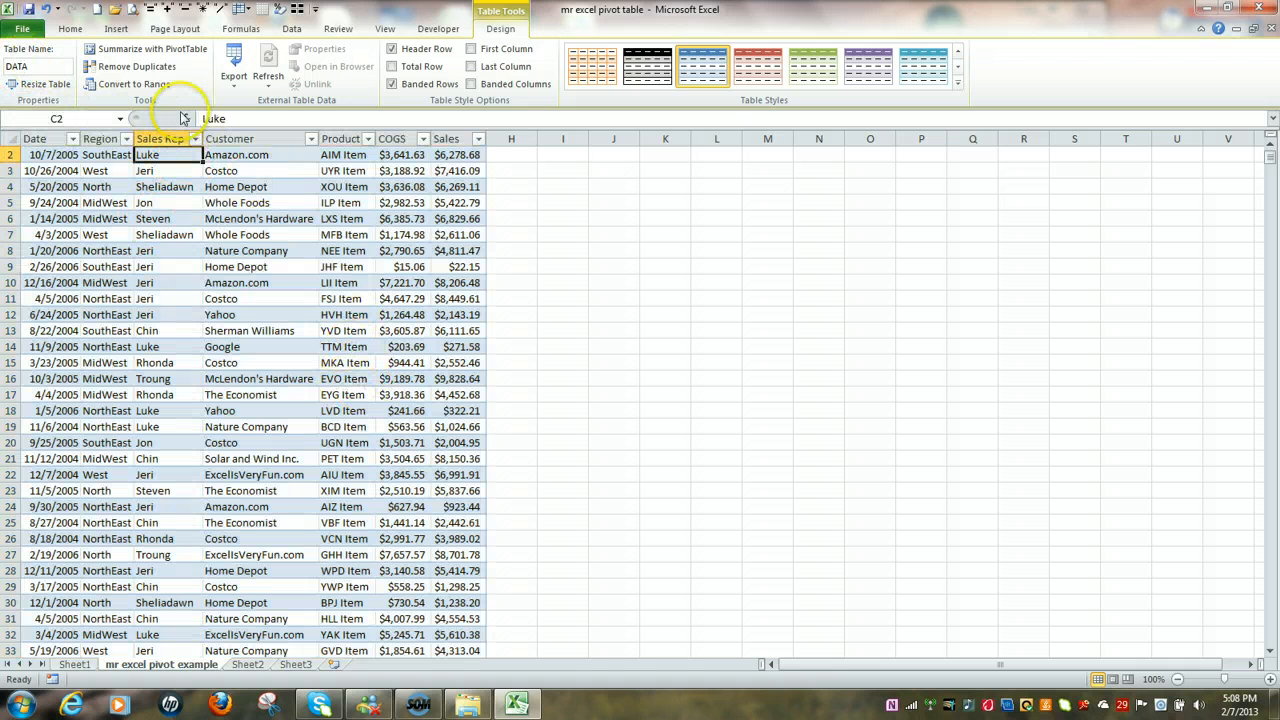
left_click(118, 30)
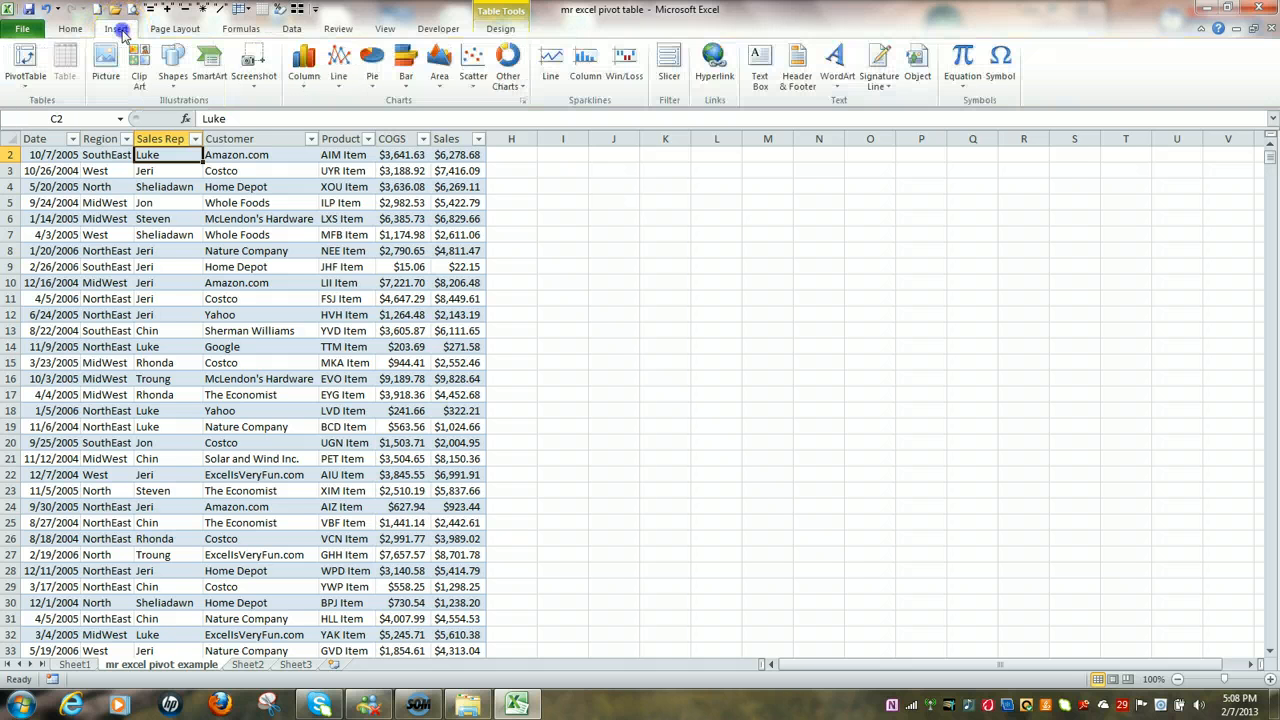
left_click(25, 60)
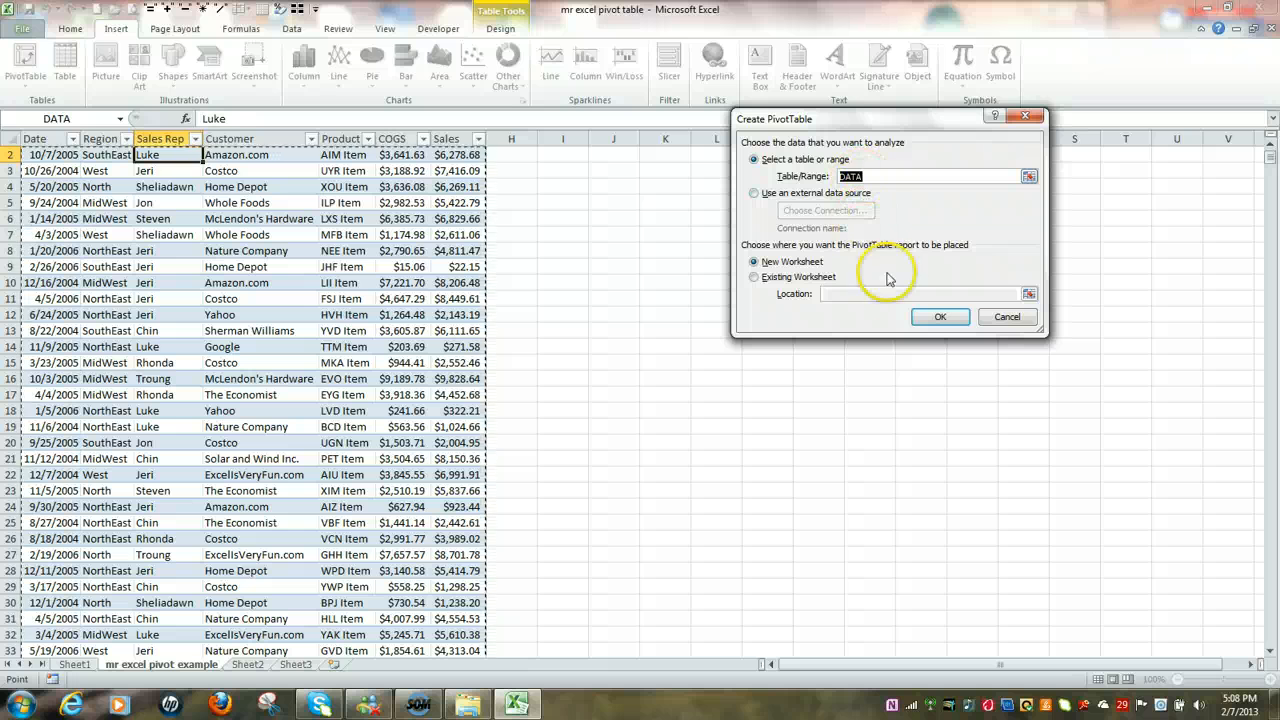
left_click(940, 320)
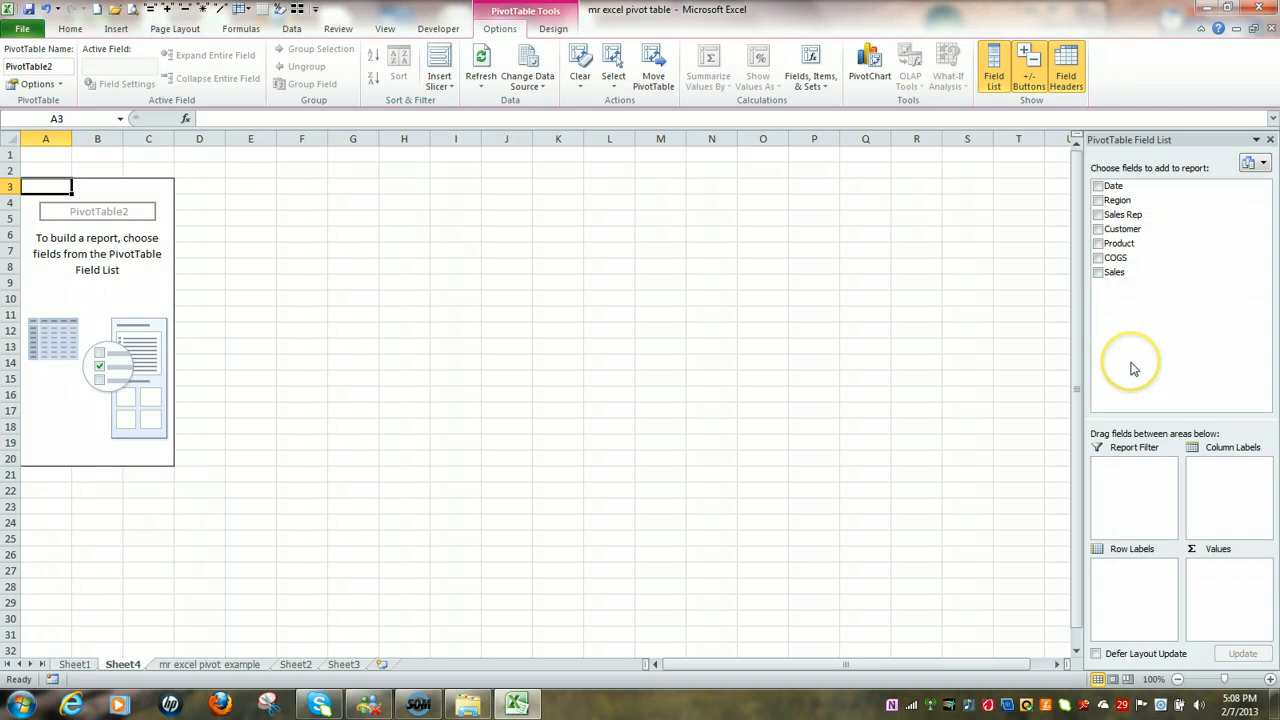
- On the "mr excel pivot example" sheet, extend the table with an AGE column by entering the header in H1
key("alt+p")
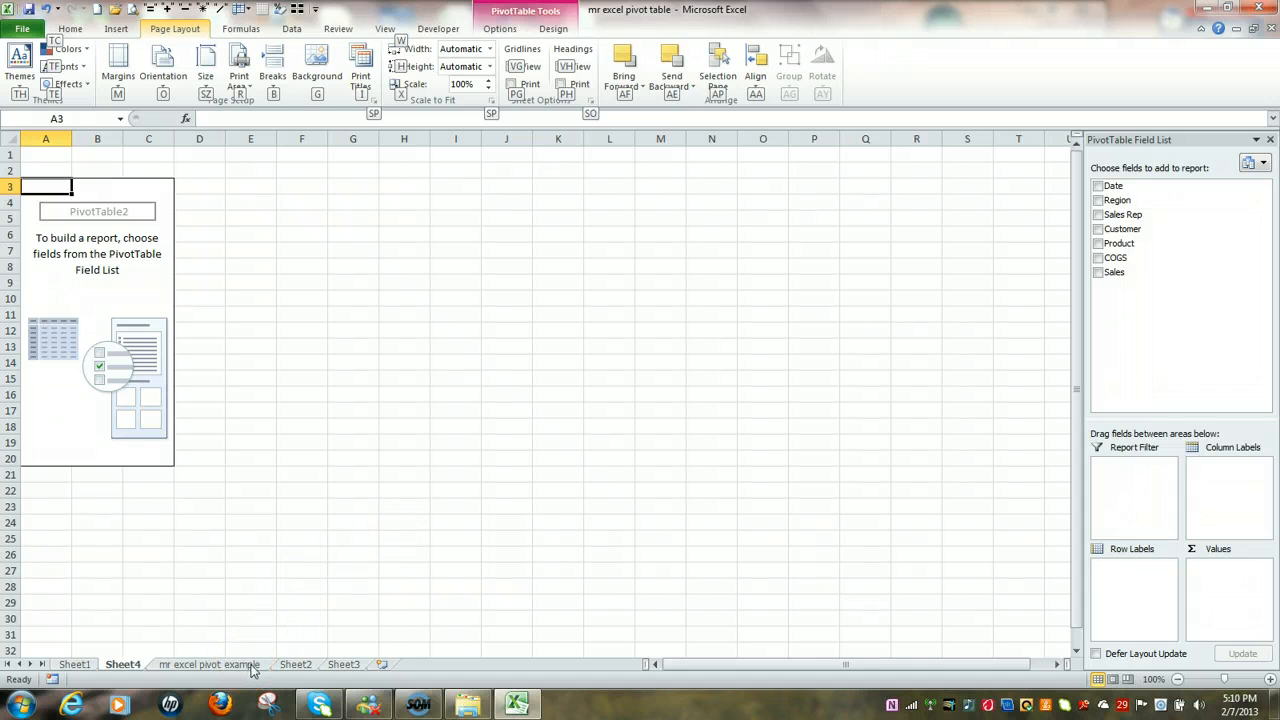
left_click(209, 665)
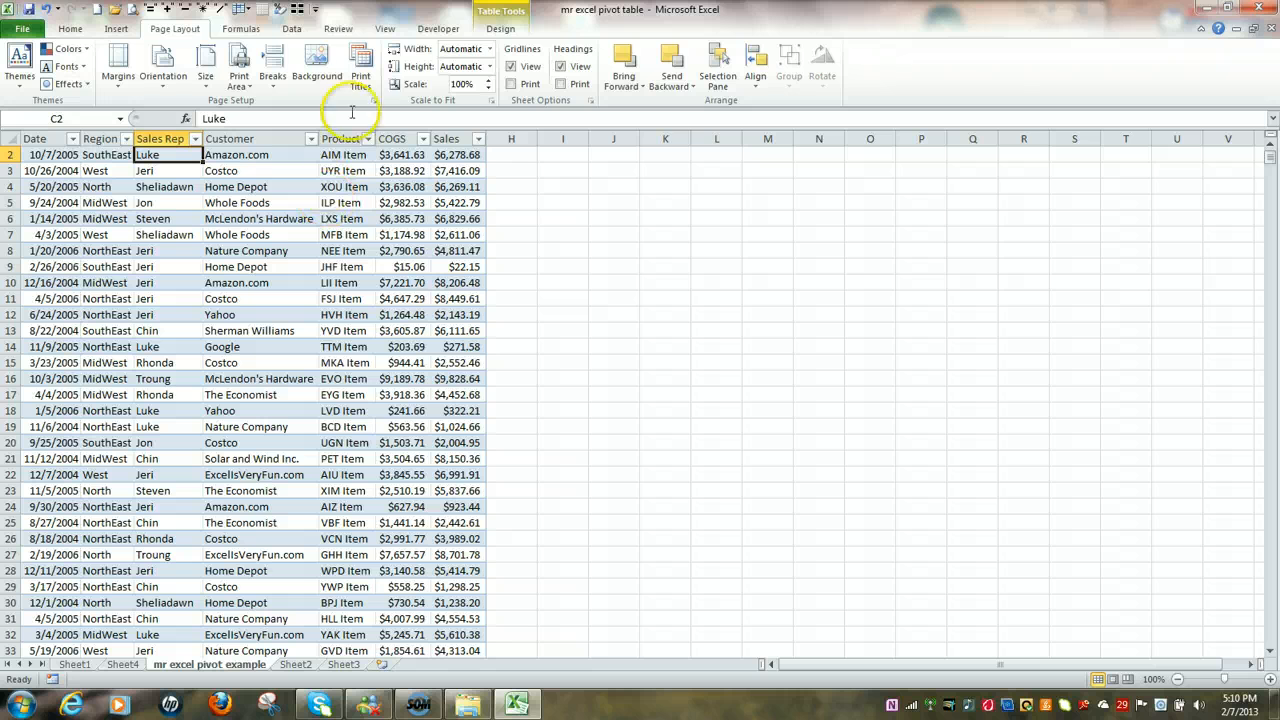
left_click(498, 34)
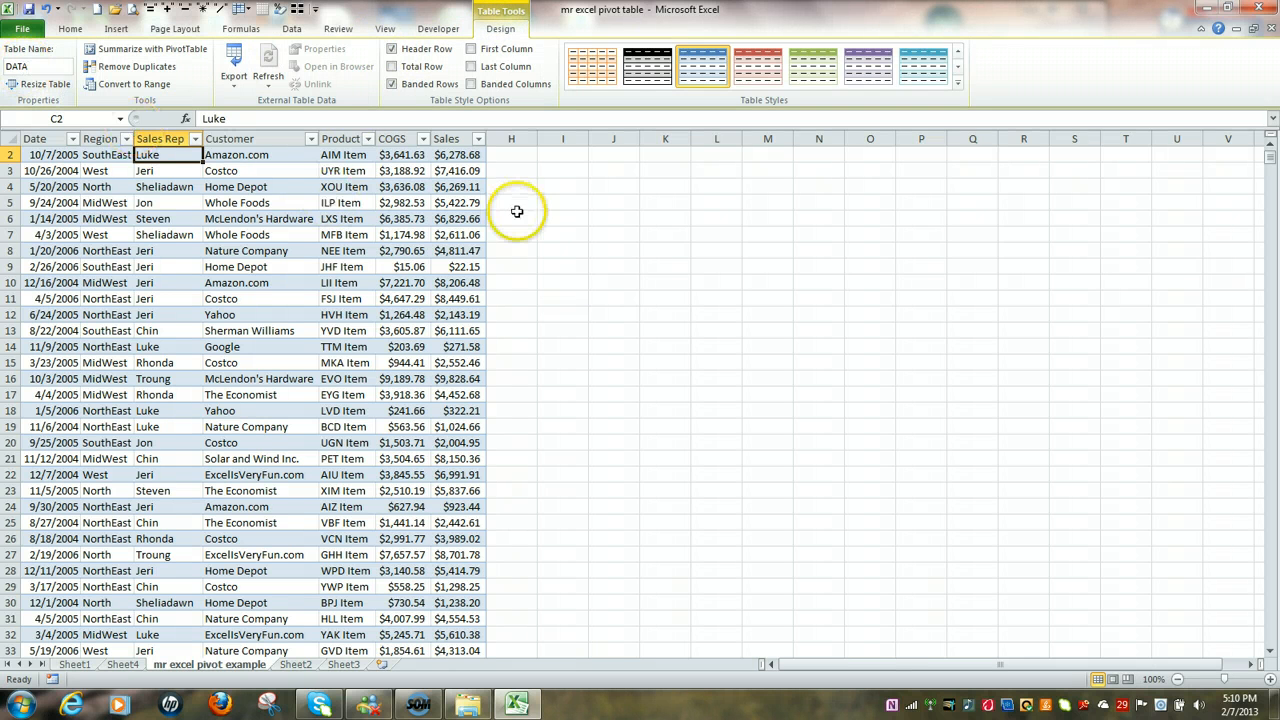
scroll(554, 186, "up", 1)
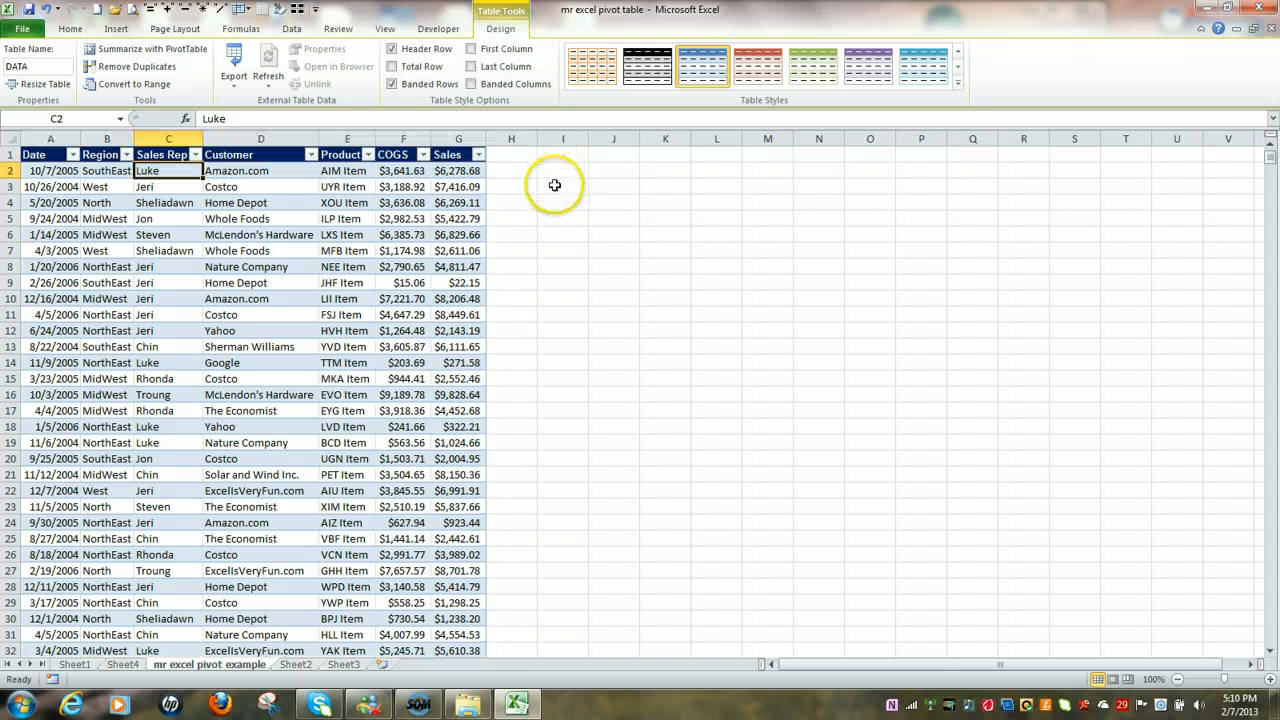
left_click(508, 155)
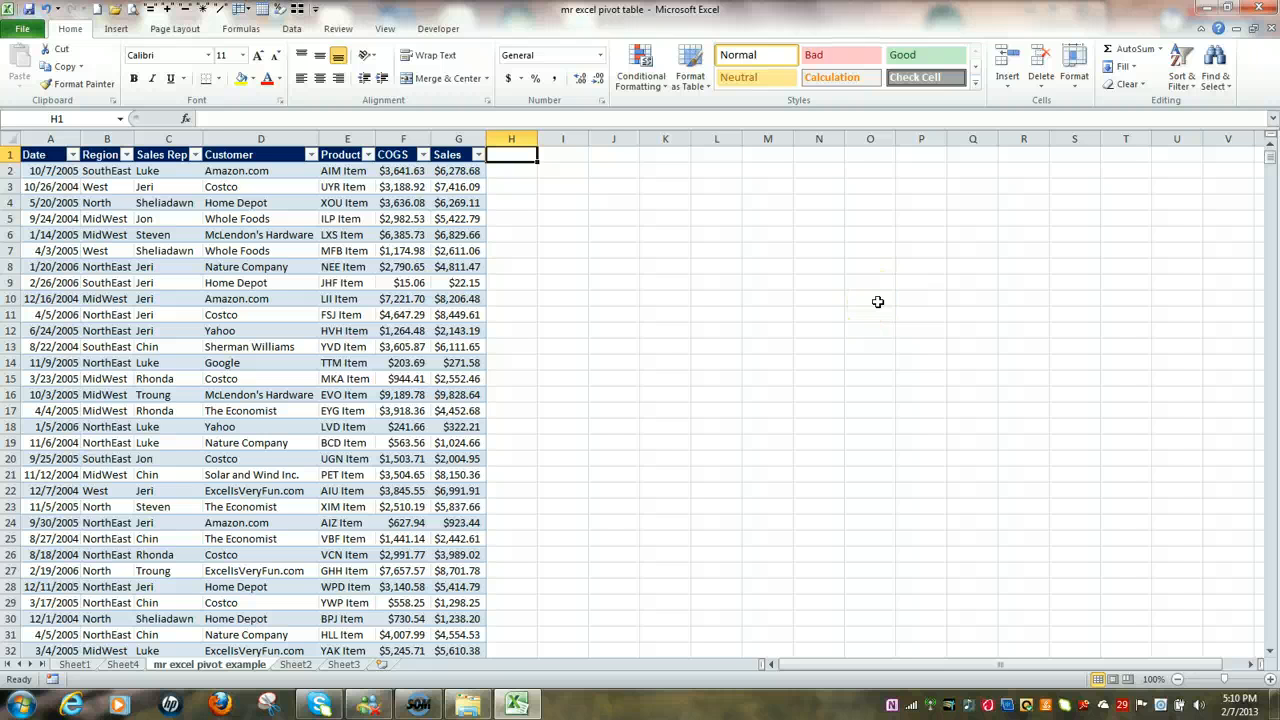
type("AGE")
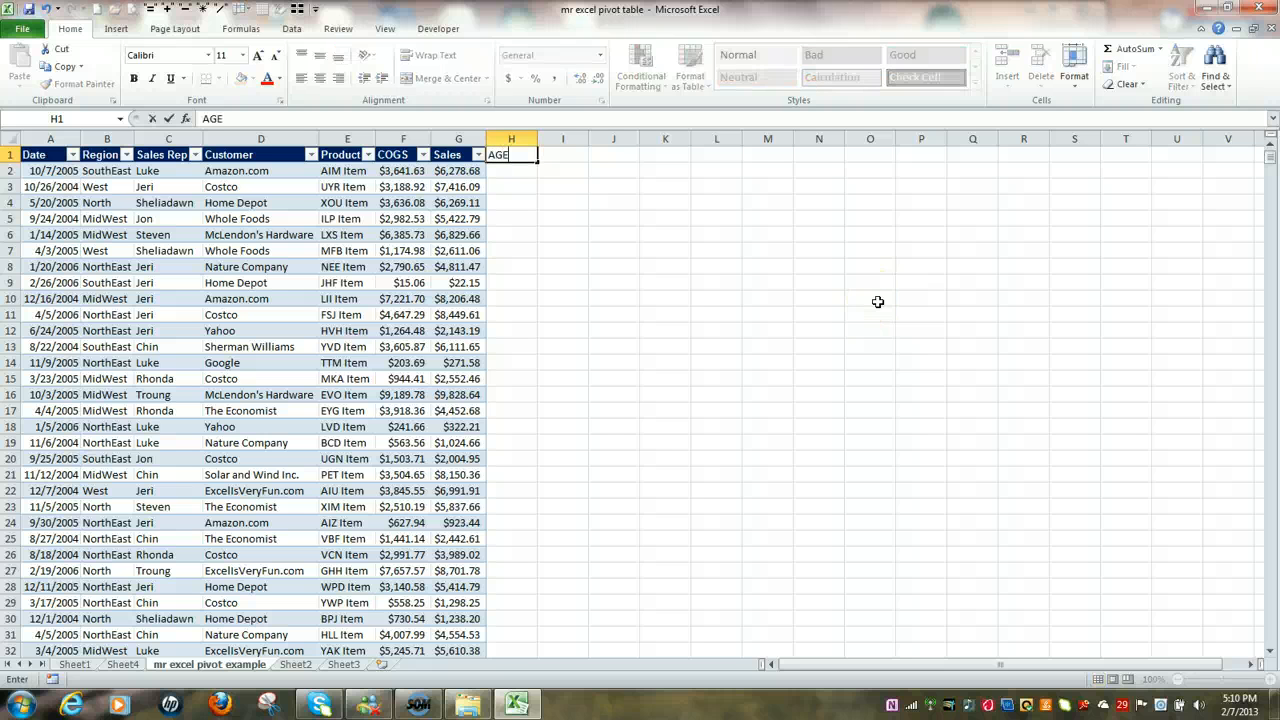
key("Tab")
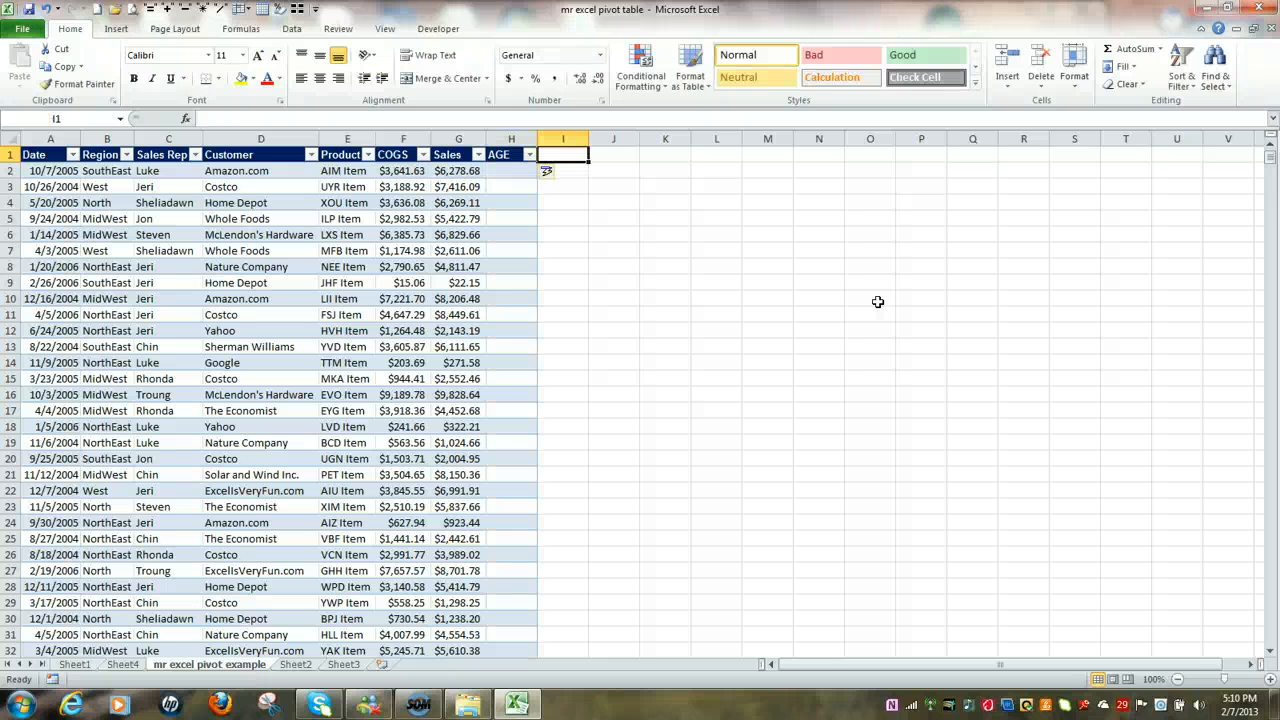
- Add a GENDER column header in I1 and fit column I's width to its contents
type("GENDER")
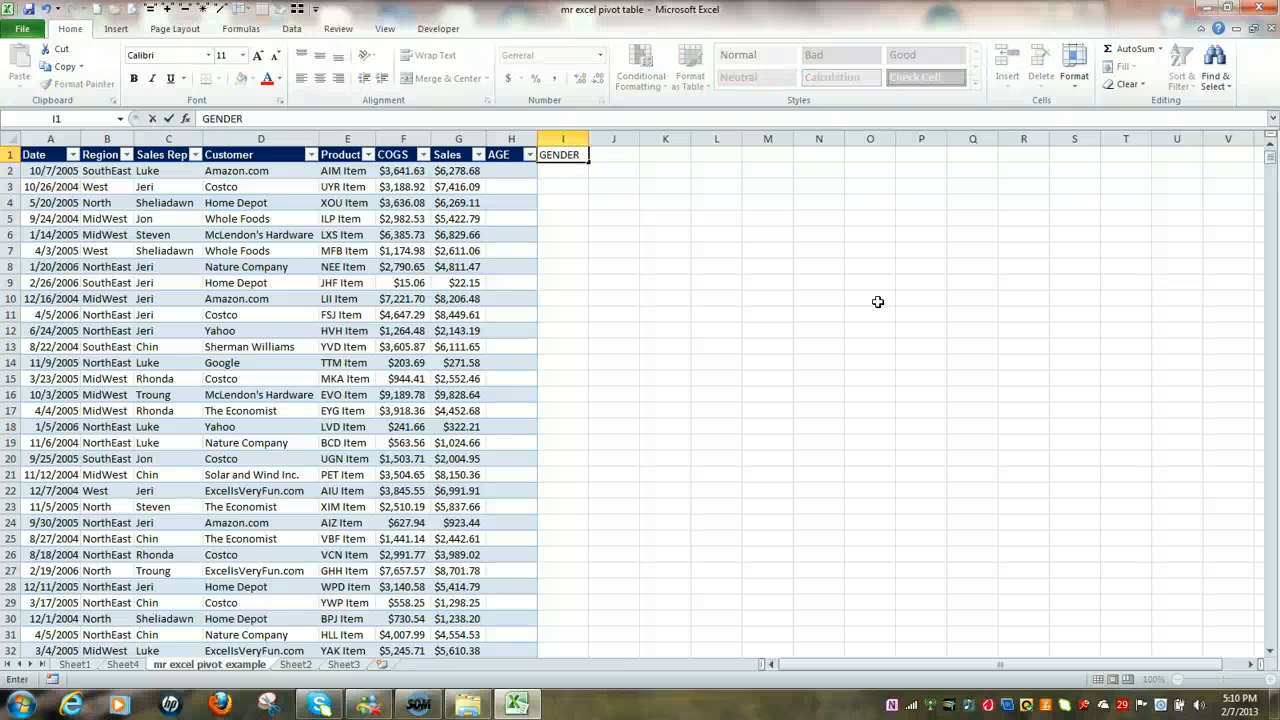
key("Return")
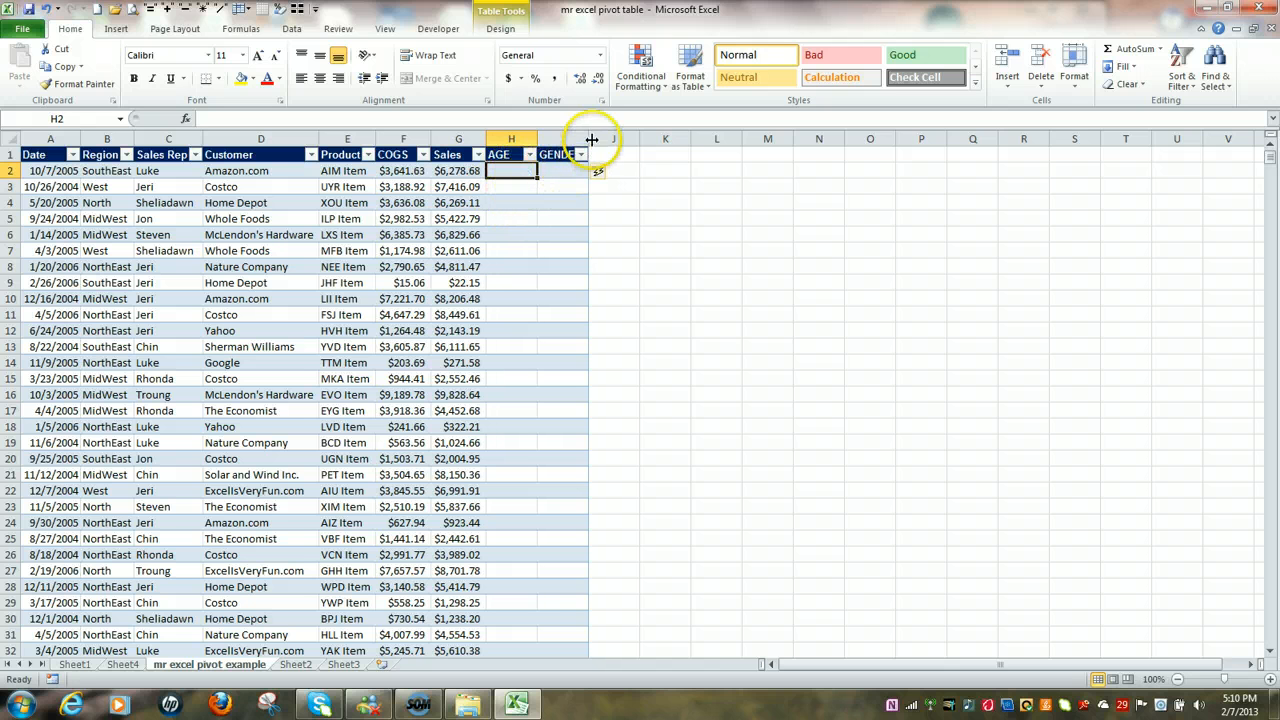
double_click(589, 138)
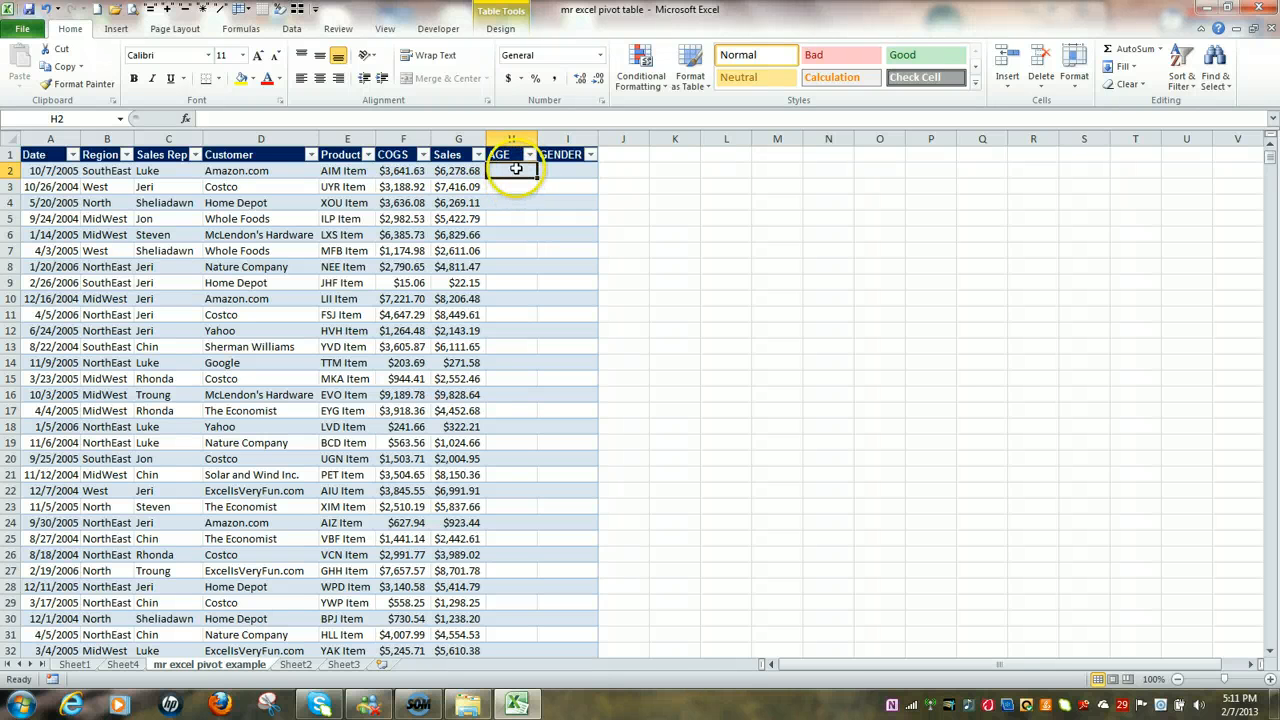
- Fill the AGE column from H2 with the RANDBETWEEN function, using 18 as the bottom and 65 as the top value
left_click(186, 119)
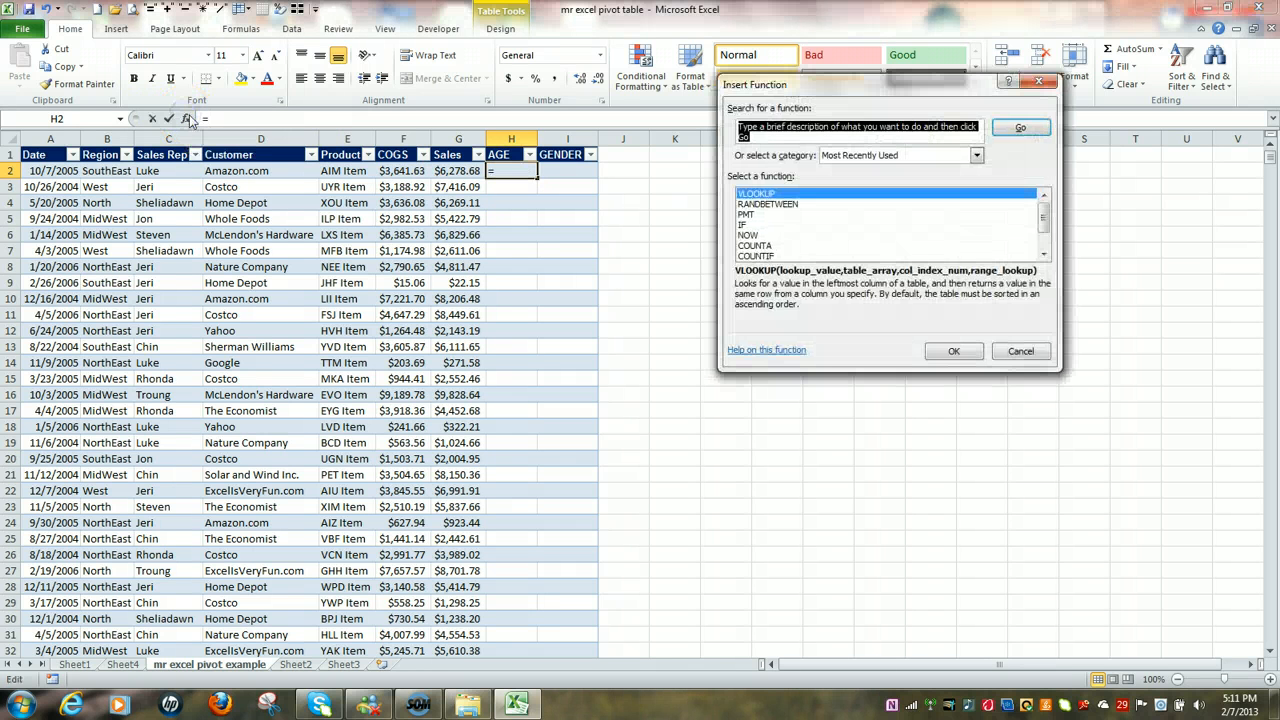
left_click(785, 206)
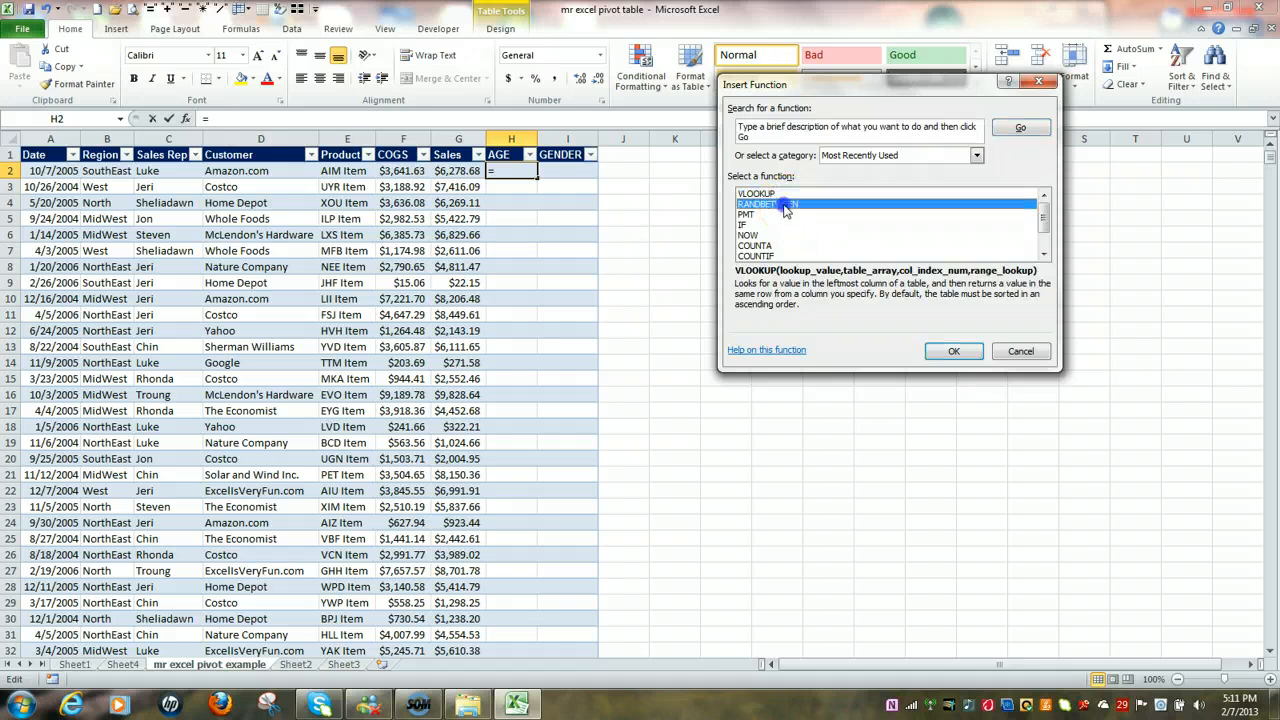
left_click(954, 351)
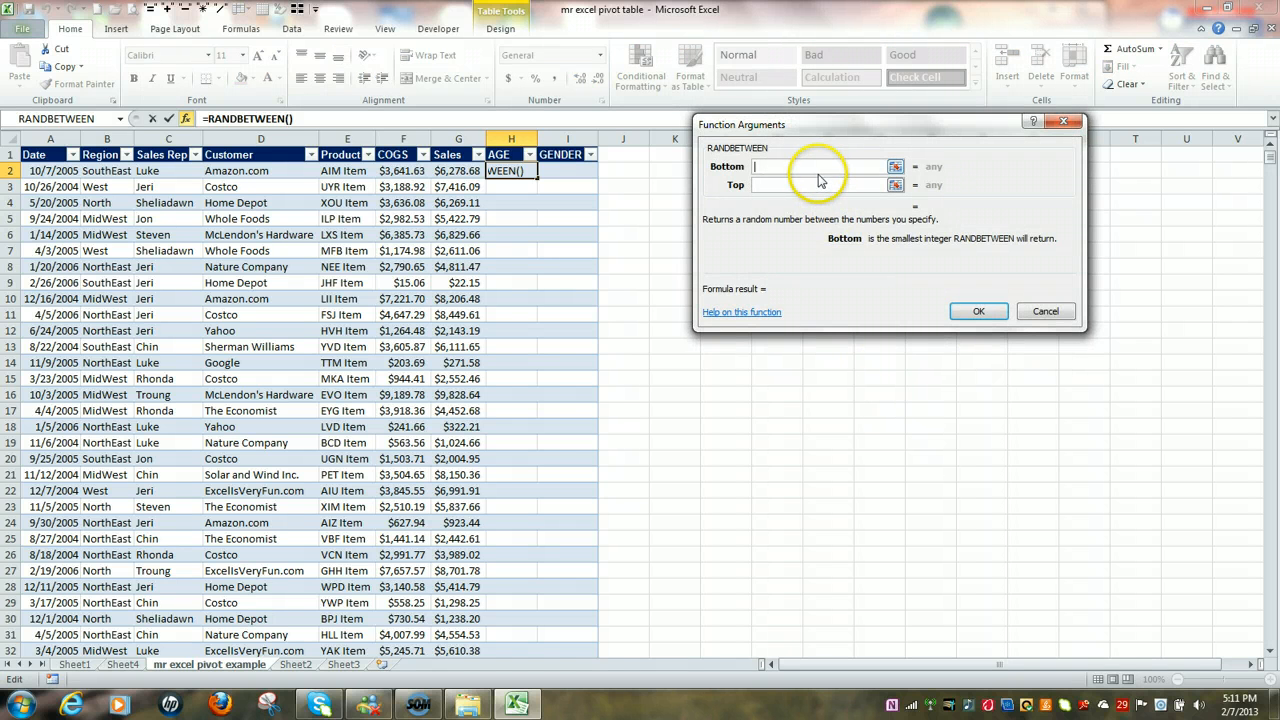
left_click(763, 168)
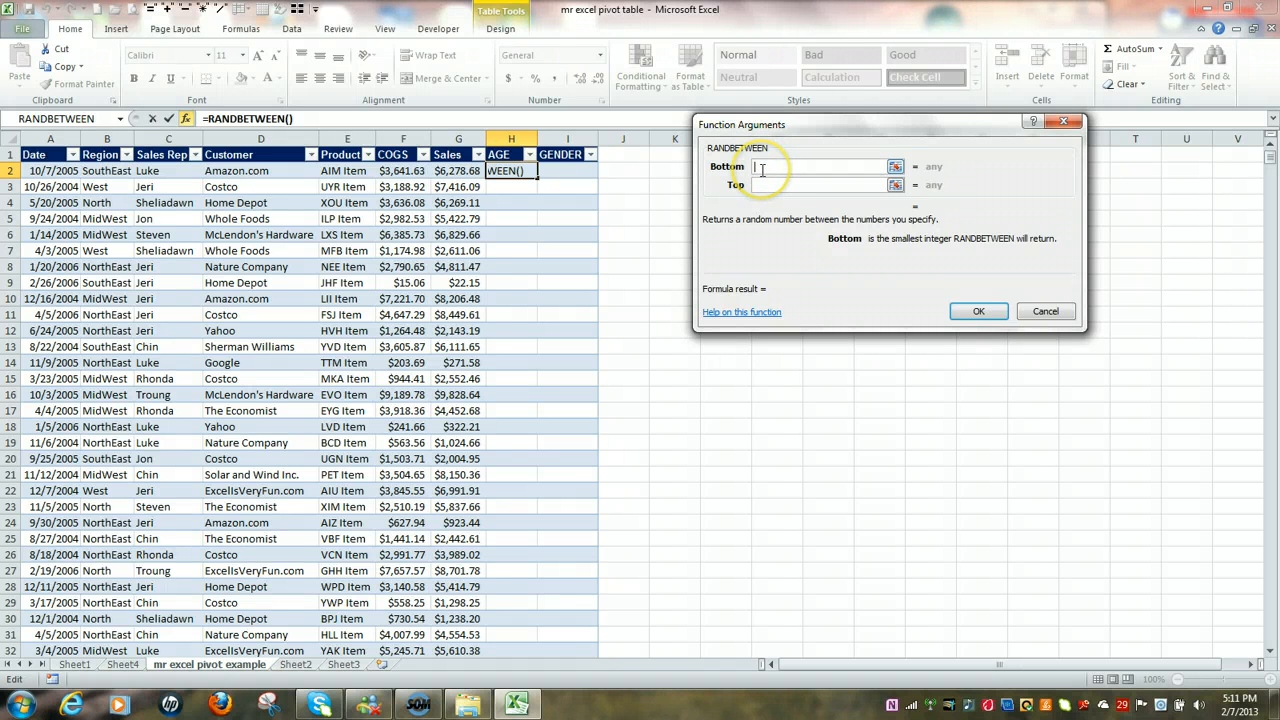
type("18")
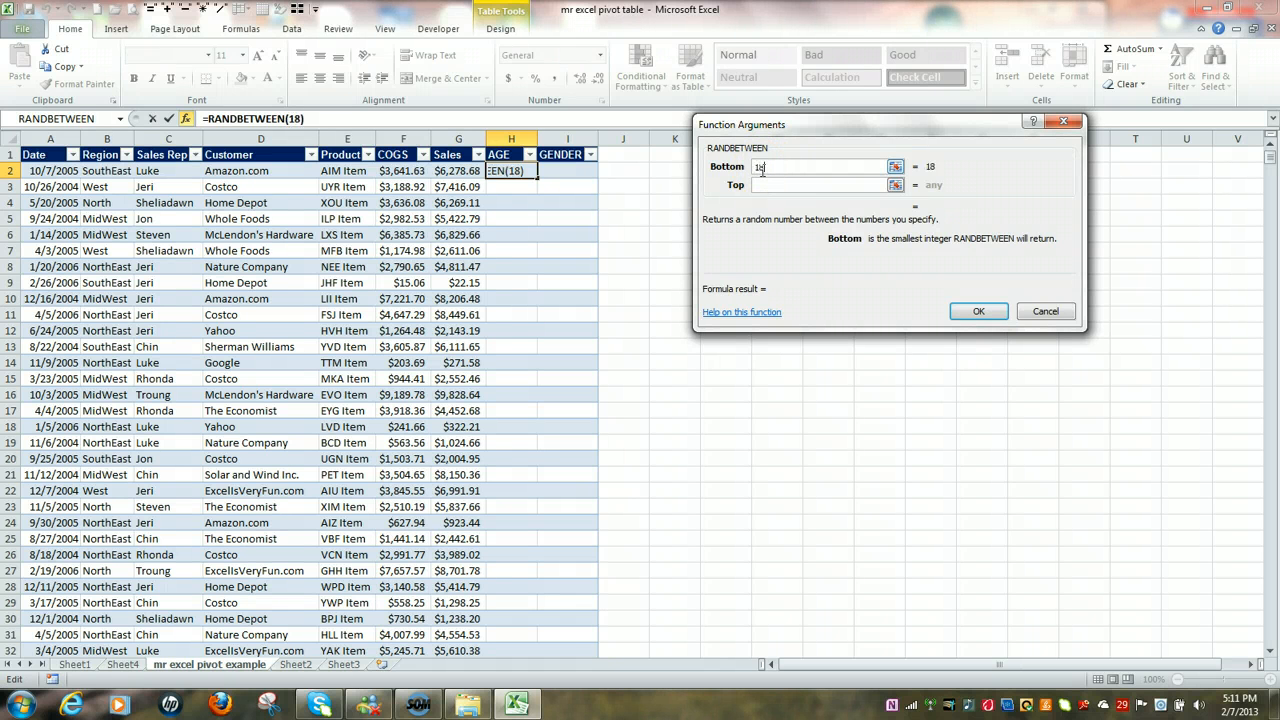
left_click(768, 184)
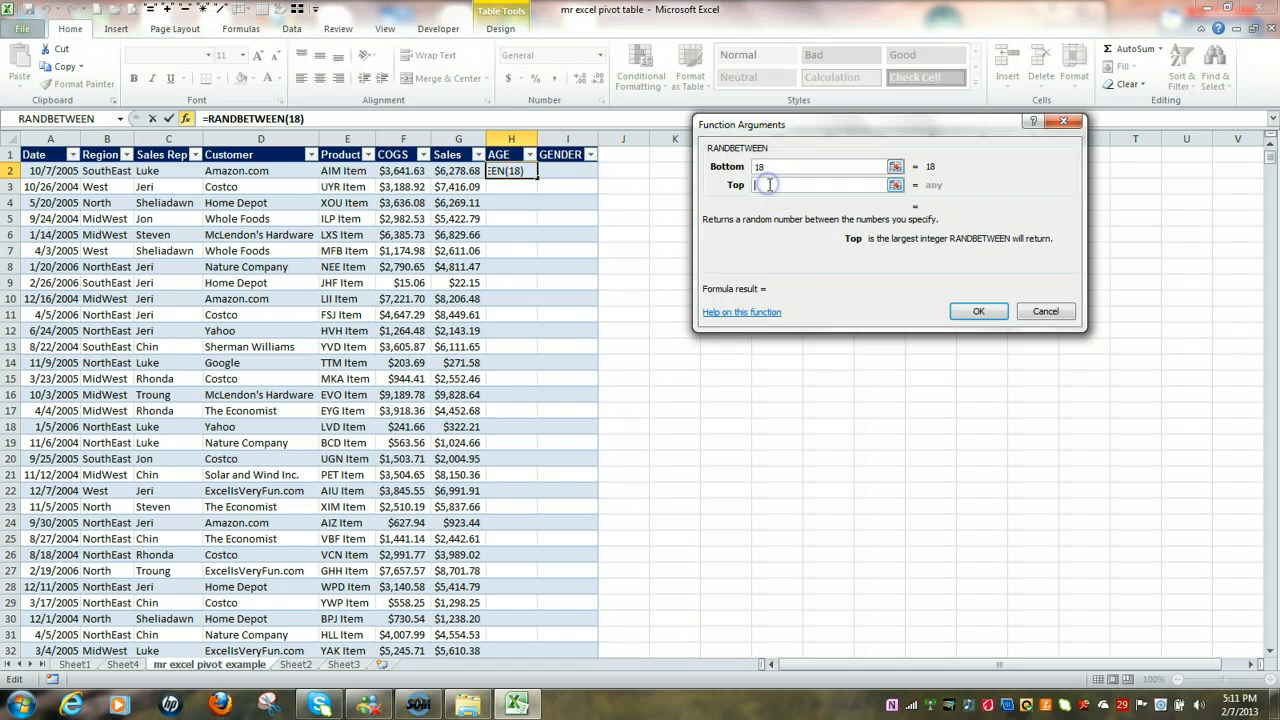
type("65")
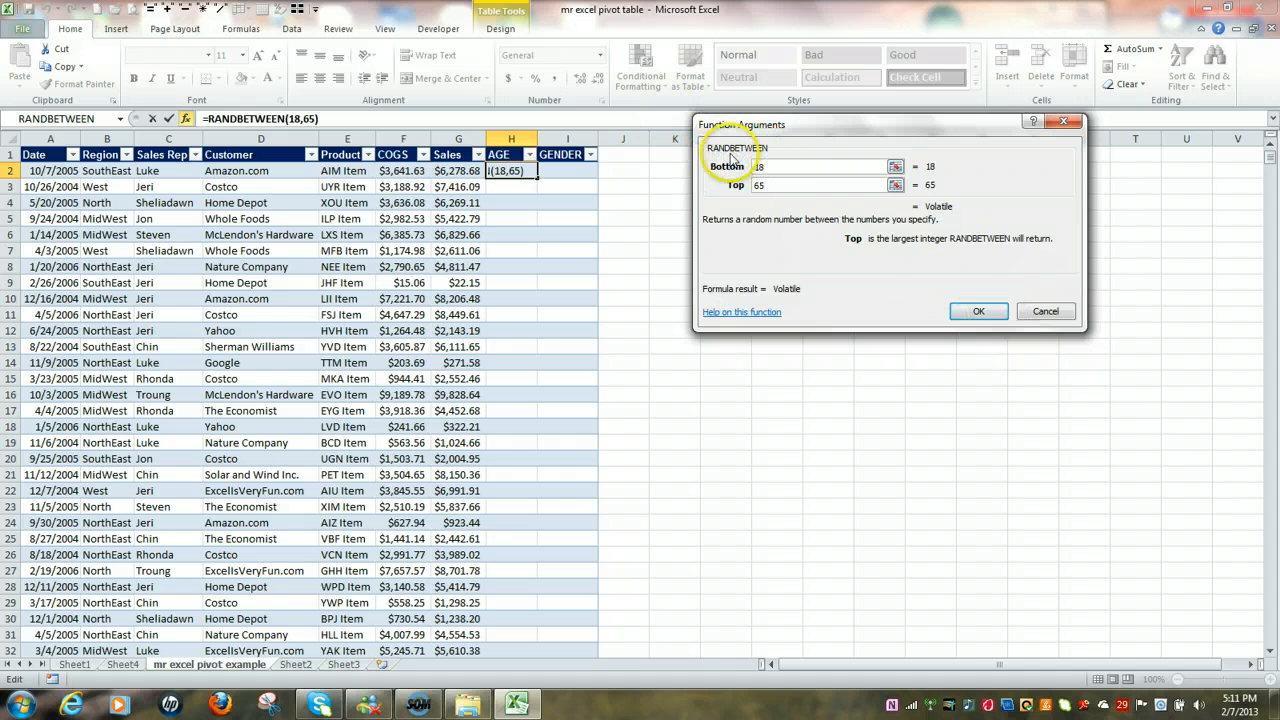
left_click(980, 312)
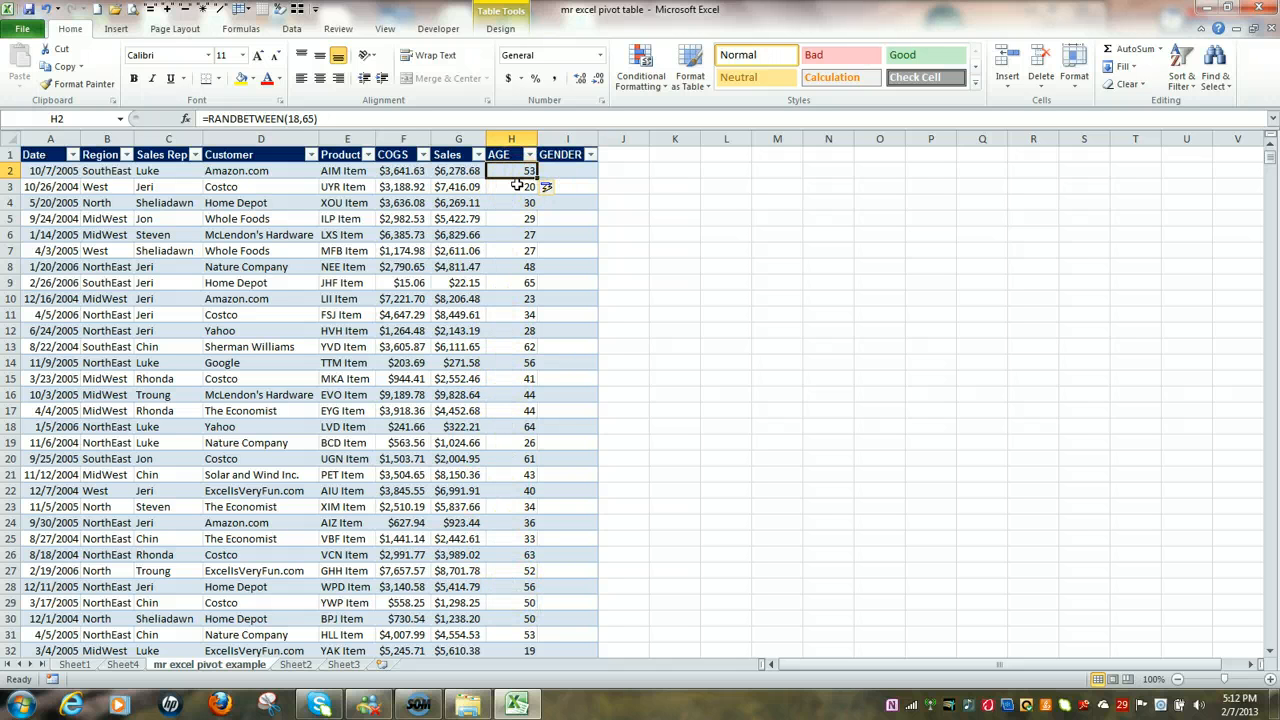
left_click(573, 171)
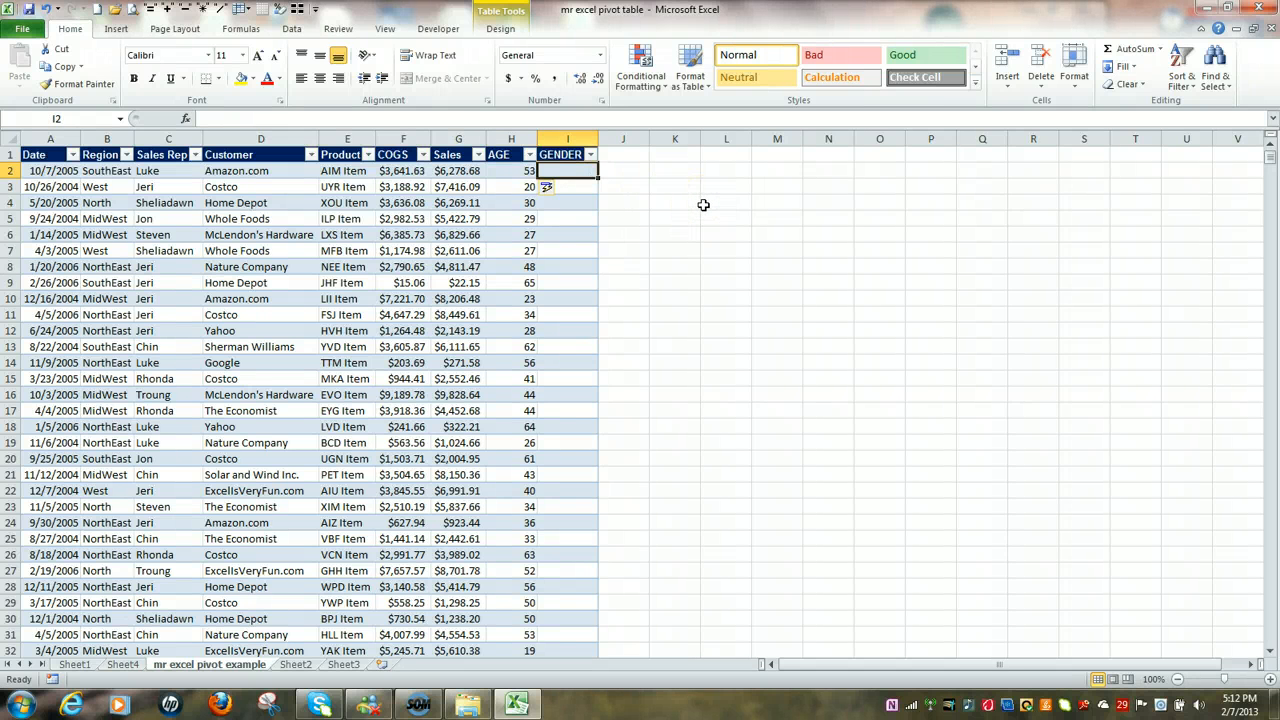
left_click(581, 172)
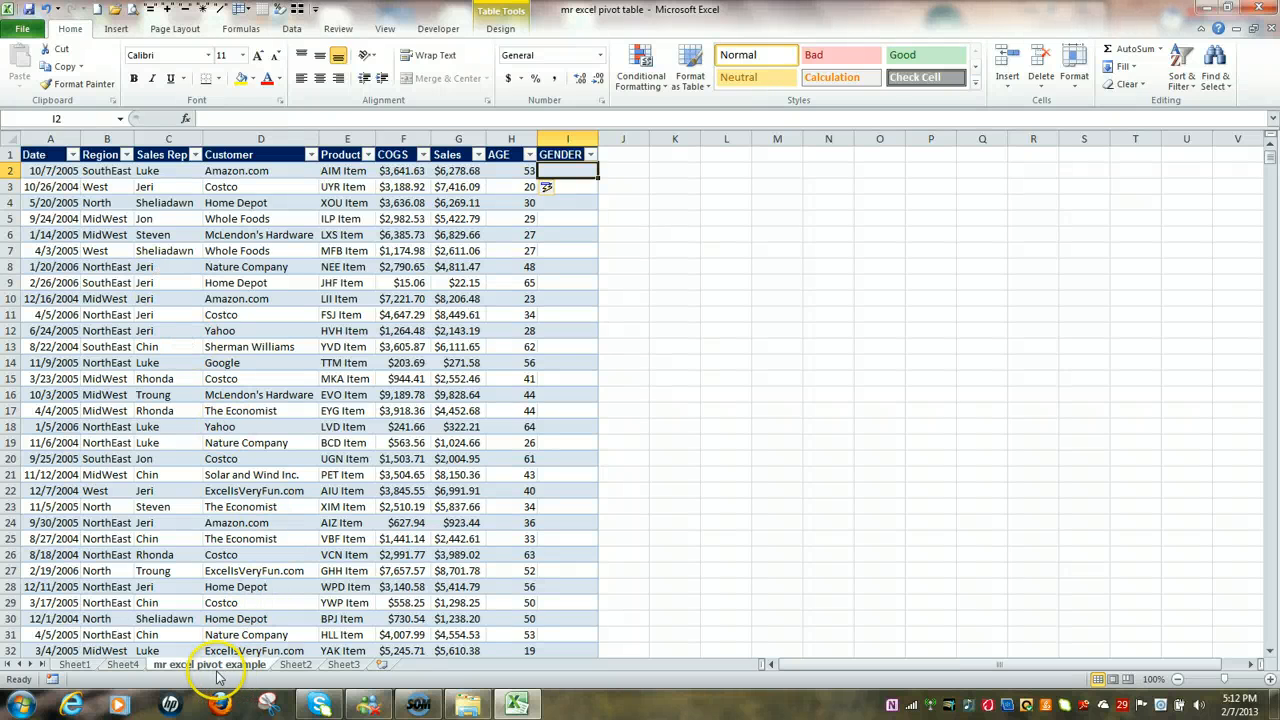
- In the PivotTable on Sheet1, set Sales Rep as the row labels and Sales as the summed values
left_click(74, 665)
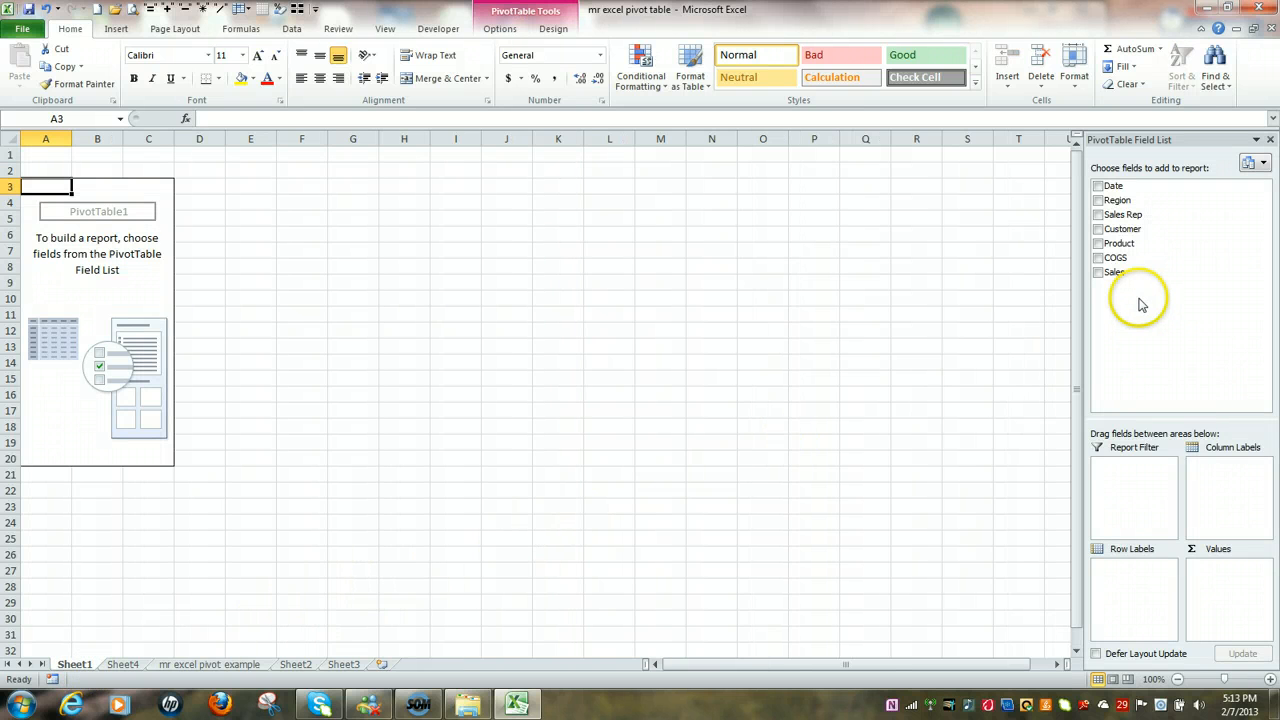
left_click_drag(1132, 214, 1134, 566)
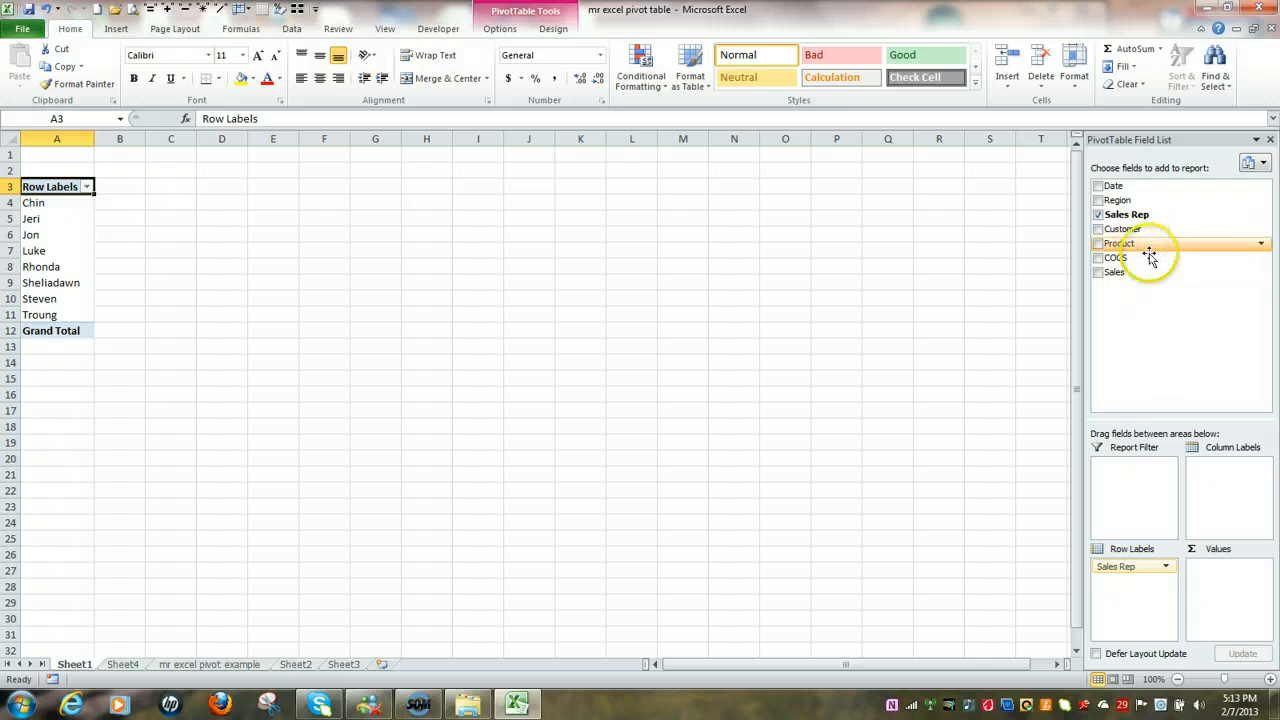
left_click_drag(1130, 272, 1218, 571)
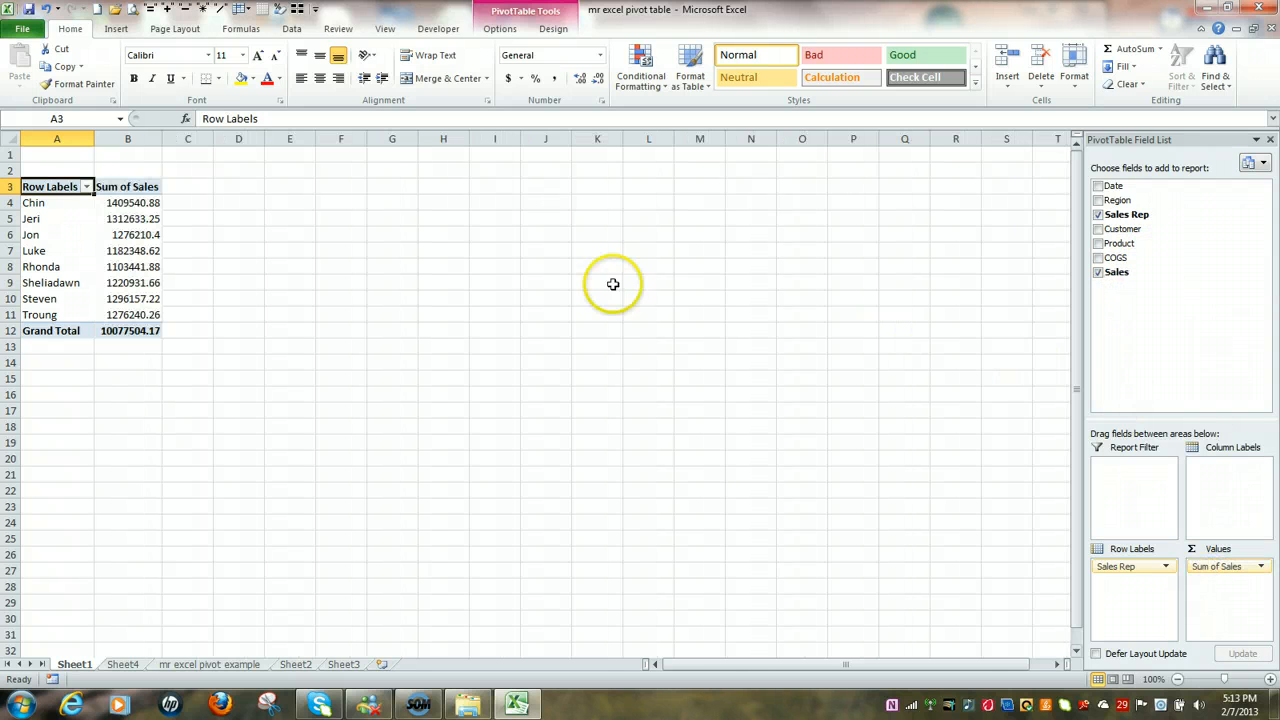
- Set the number format of the PivotTable's Sum of Sales values to Currency with the $ symbol and two decimal places
left_click(141, 217)
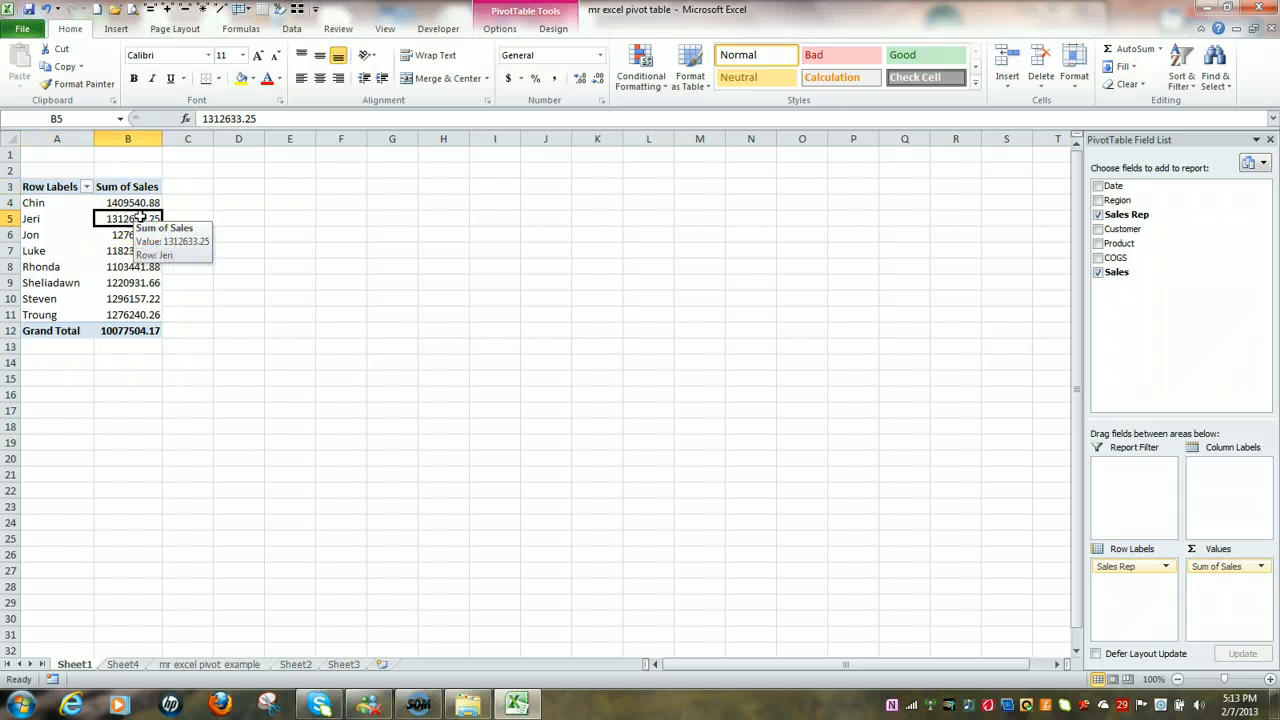
right_click(142, 218)
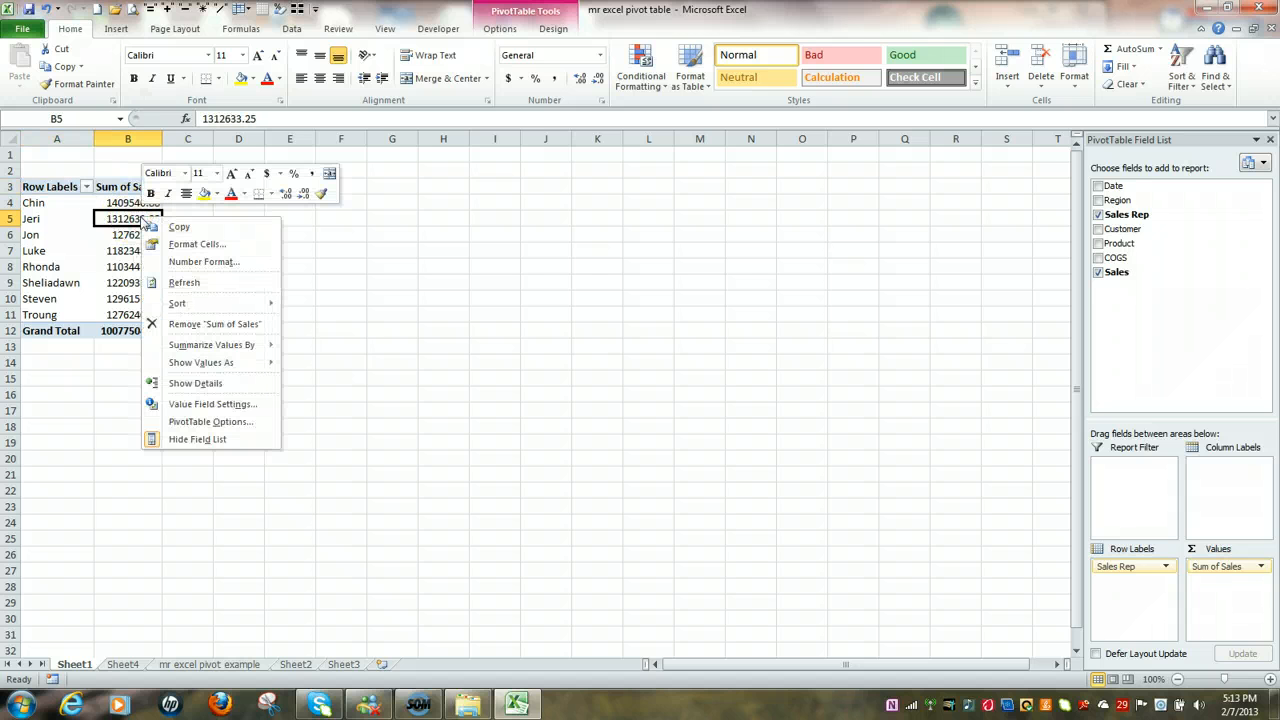
left_click(224, 262)
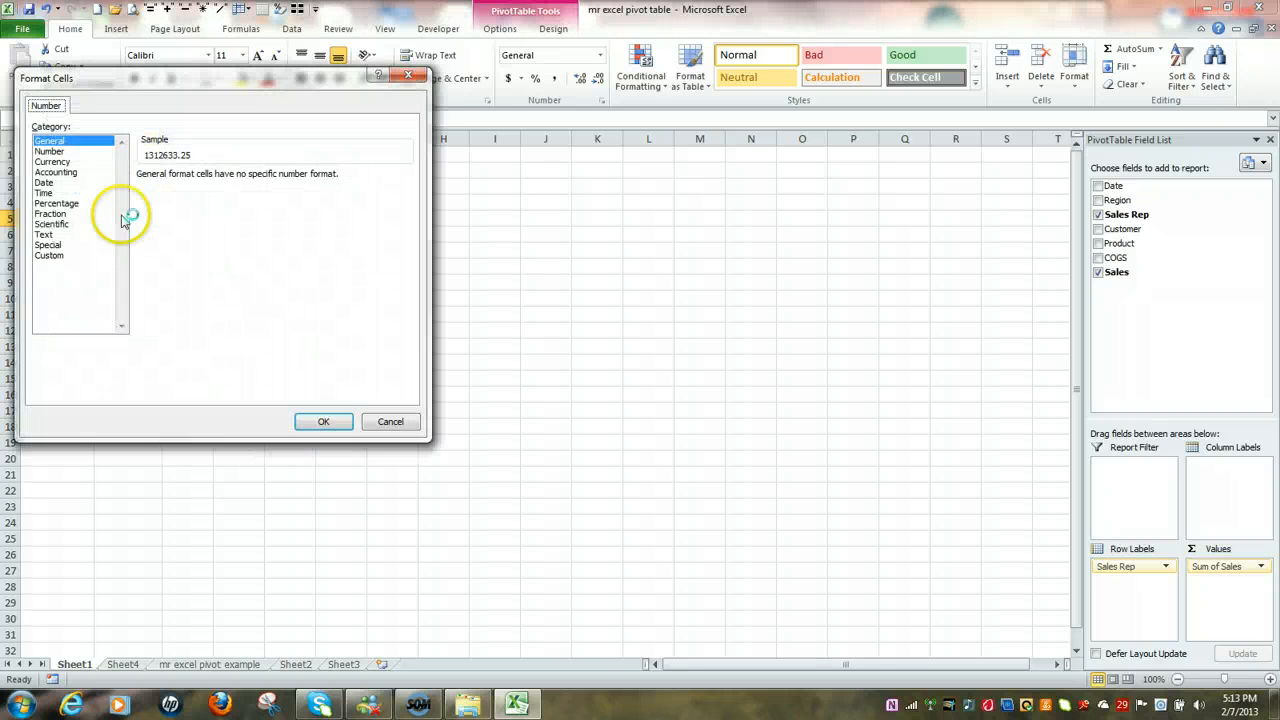
left_click(52, 162)
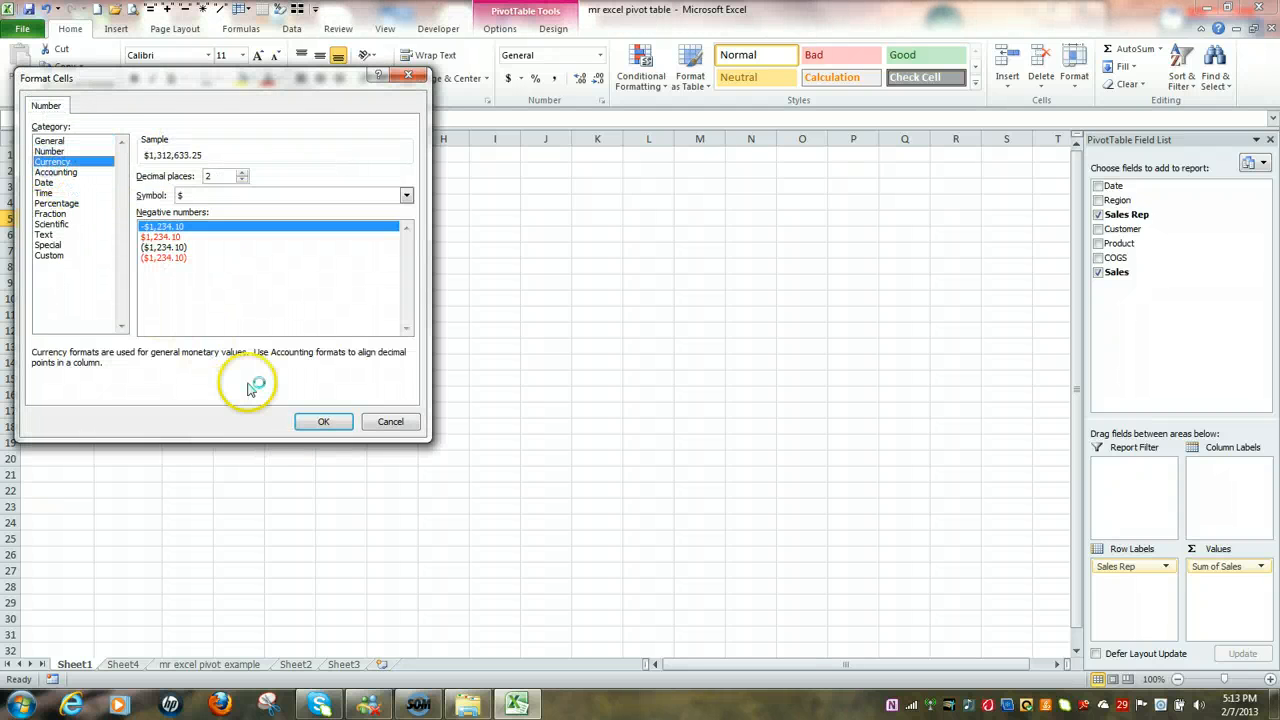
left_click(325, 424)
left_click(325, 424)
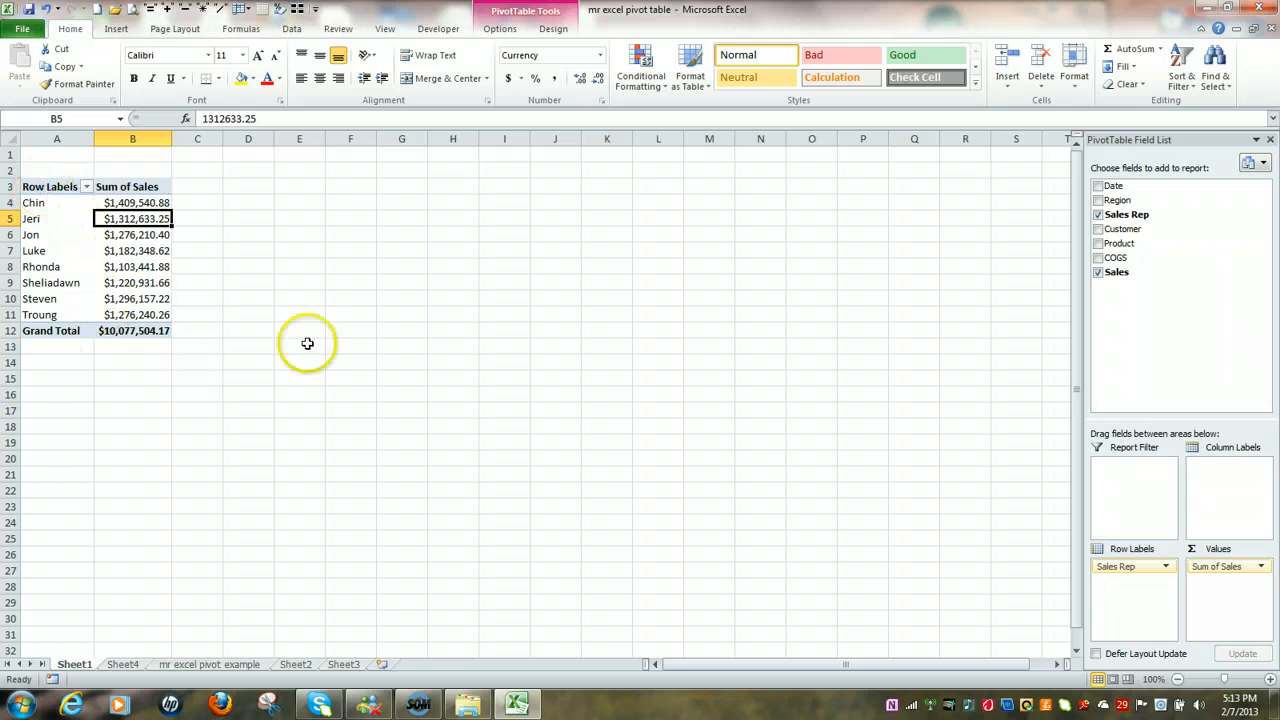
- Change the PivotTable's report layout to tabular form
left_click(553, 29)
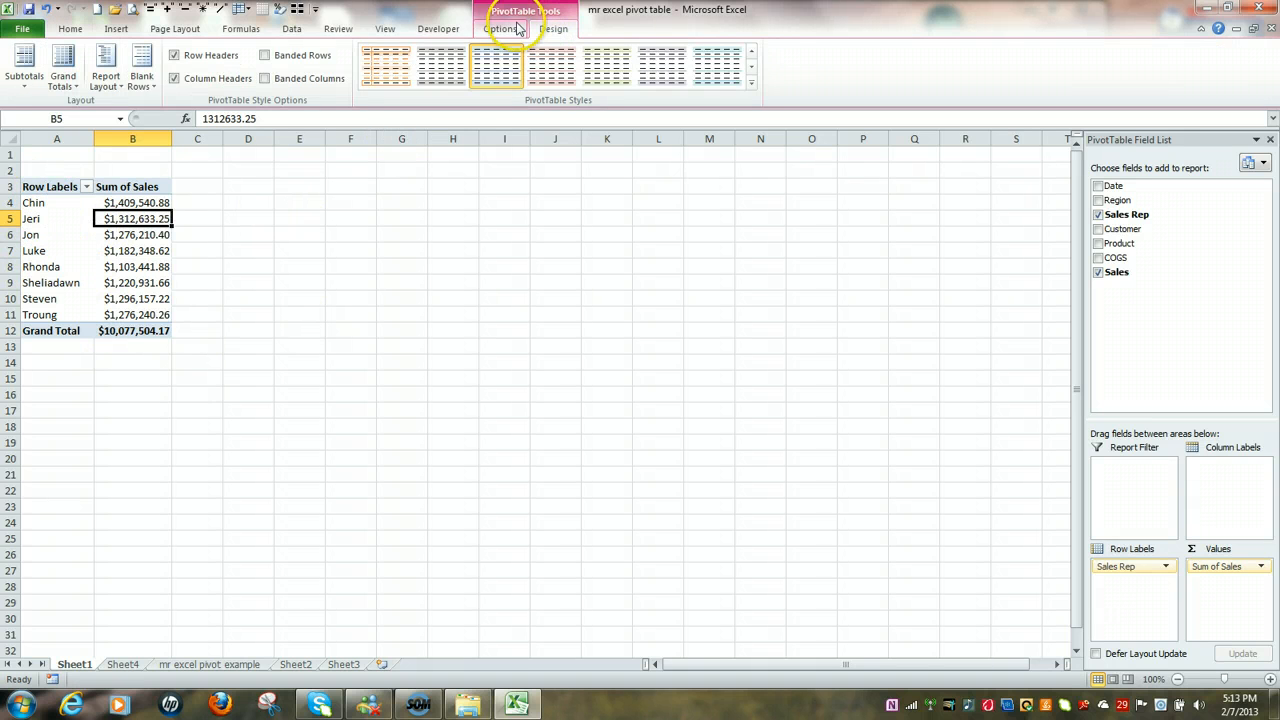
left_click(124, 88)
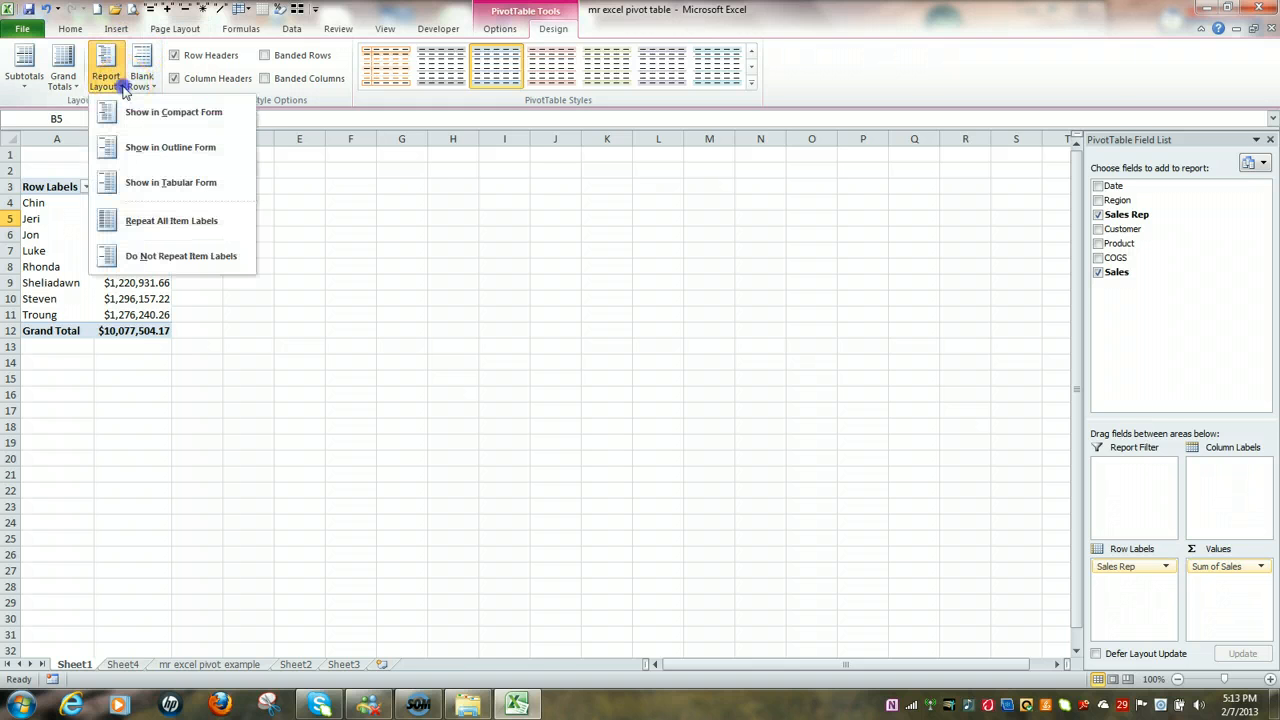
left_click(162, 181)
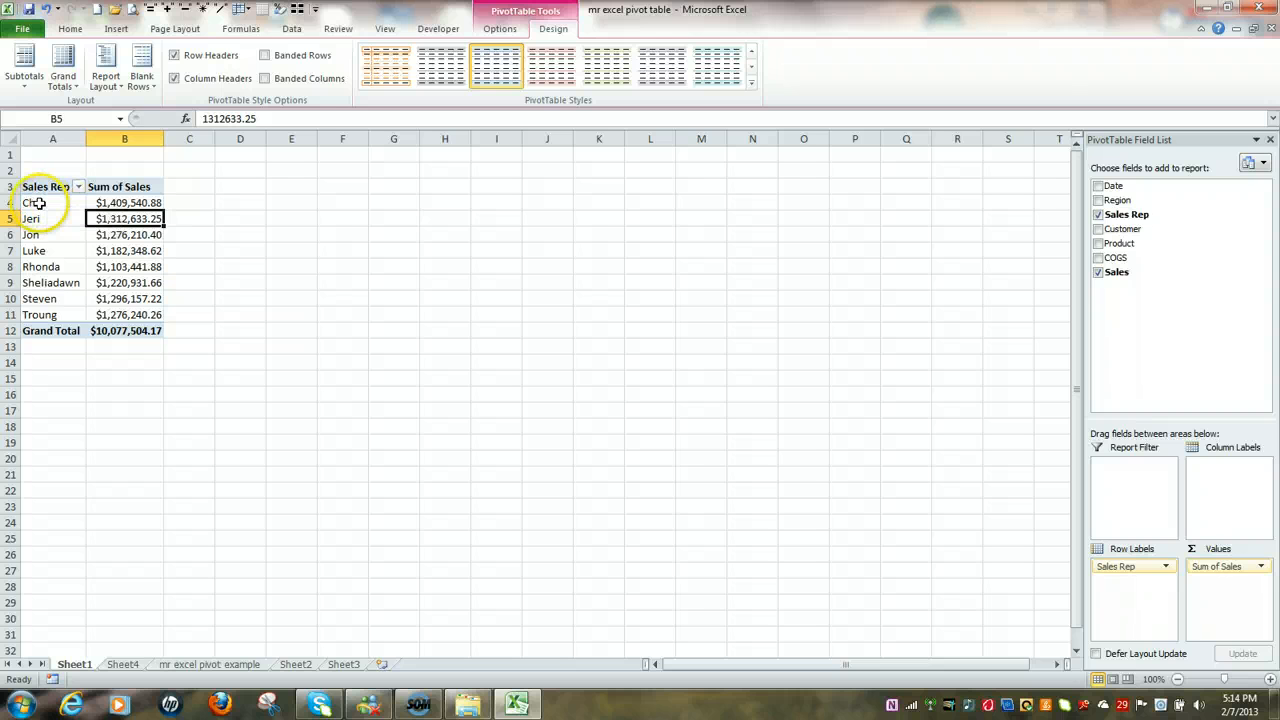
- Copy the sales rep names in A4:A11 of the PivotTable and paste them into Sheet2 starting at A1
left_click_drag(37, 203, 49, 313)
key("ctrl+c")
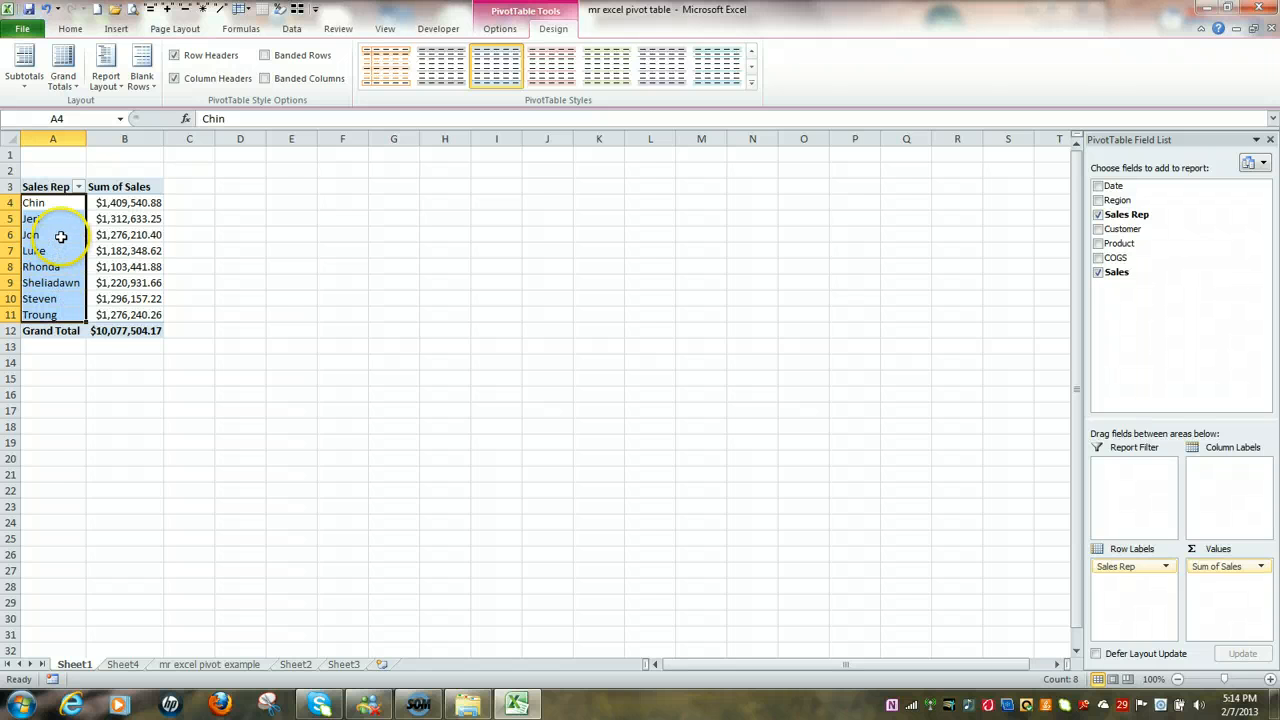
right_click(62, 240)
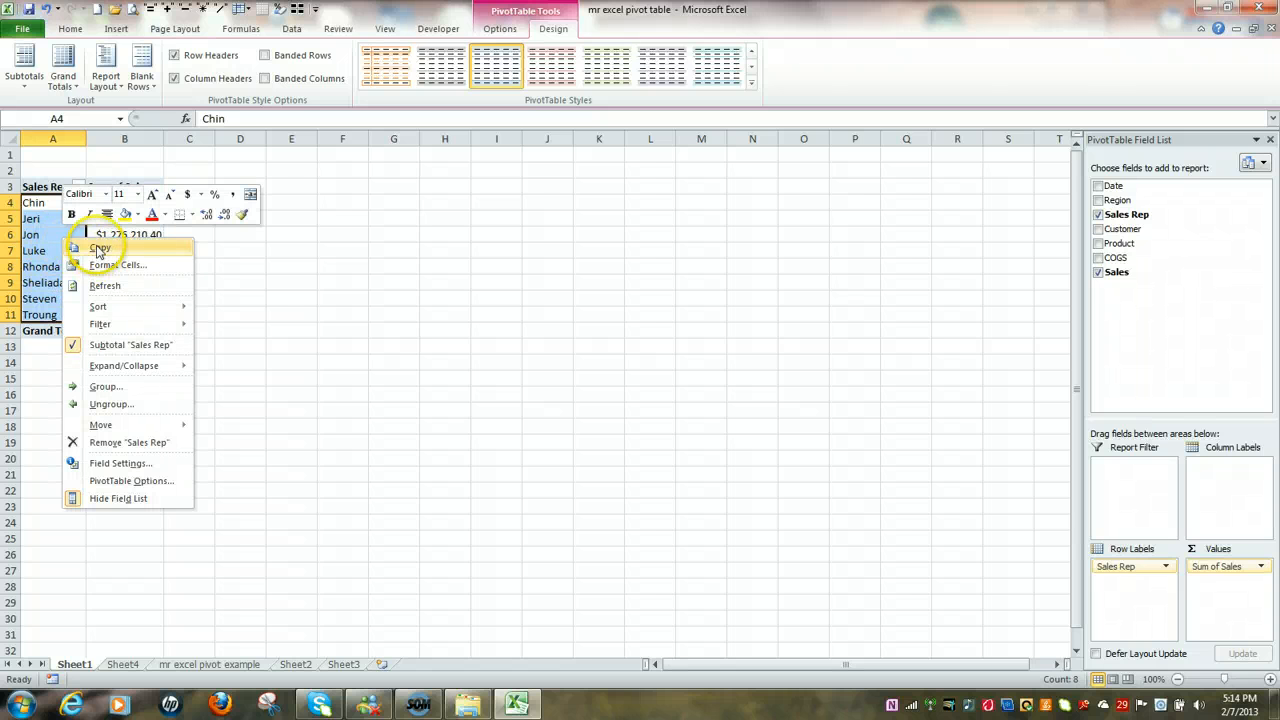
left_click(99, 249)
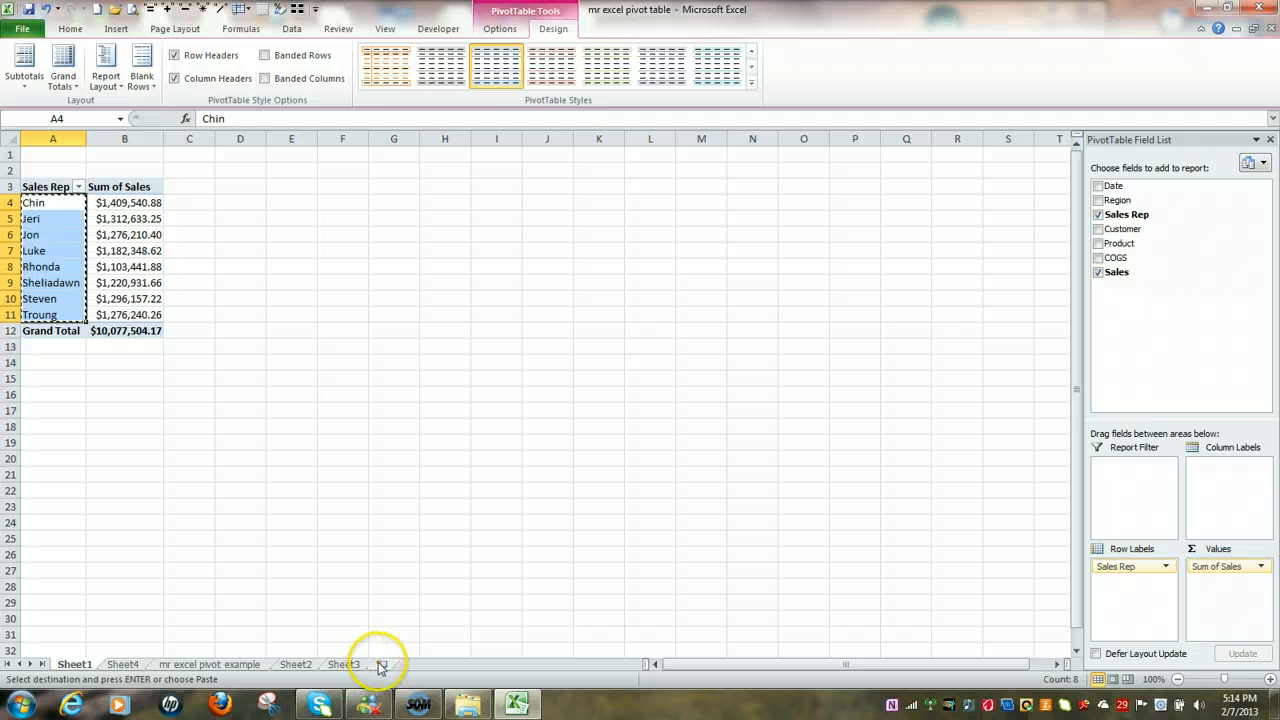
left_click(345, 665)
left_click(290, 665)
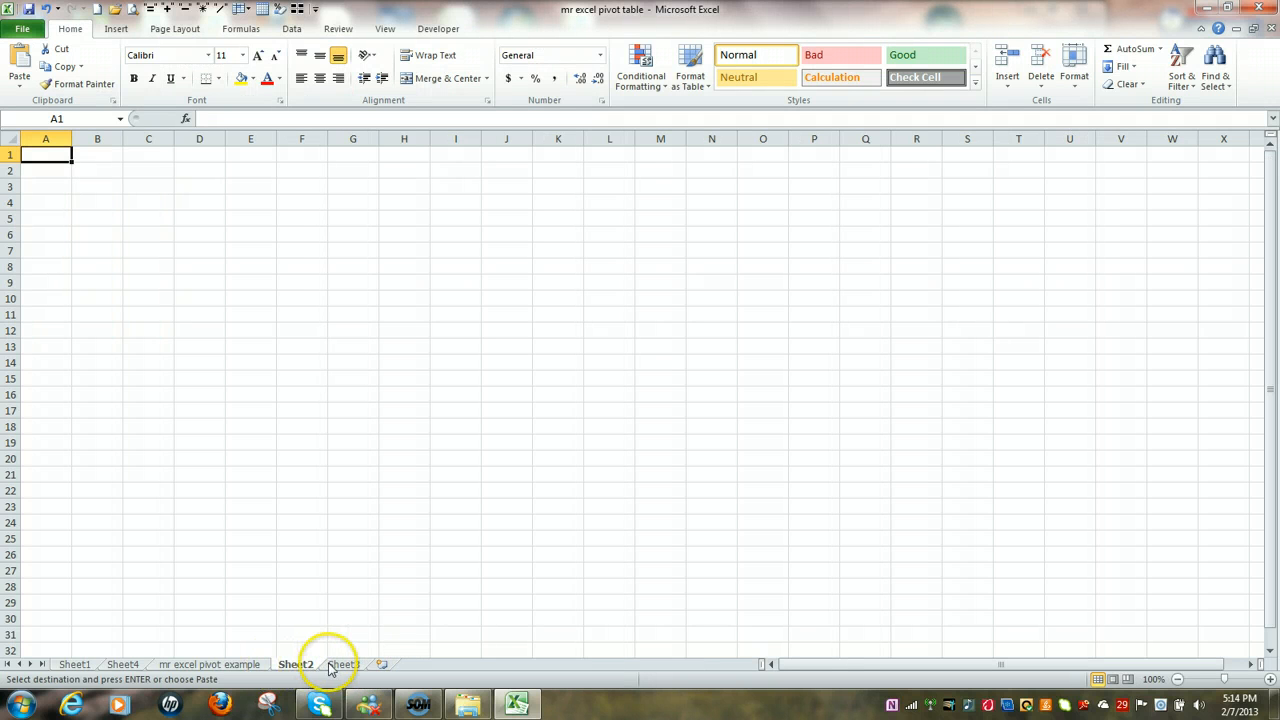
right_click(45, 154)
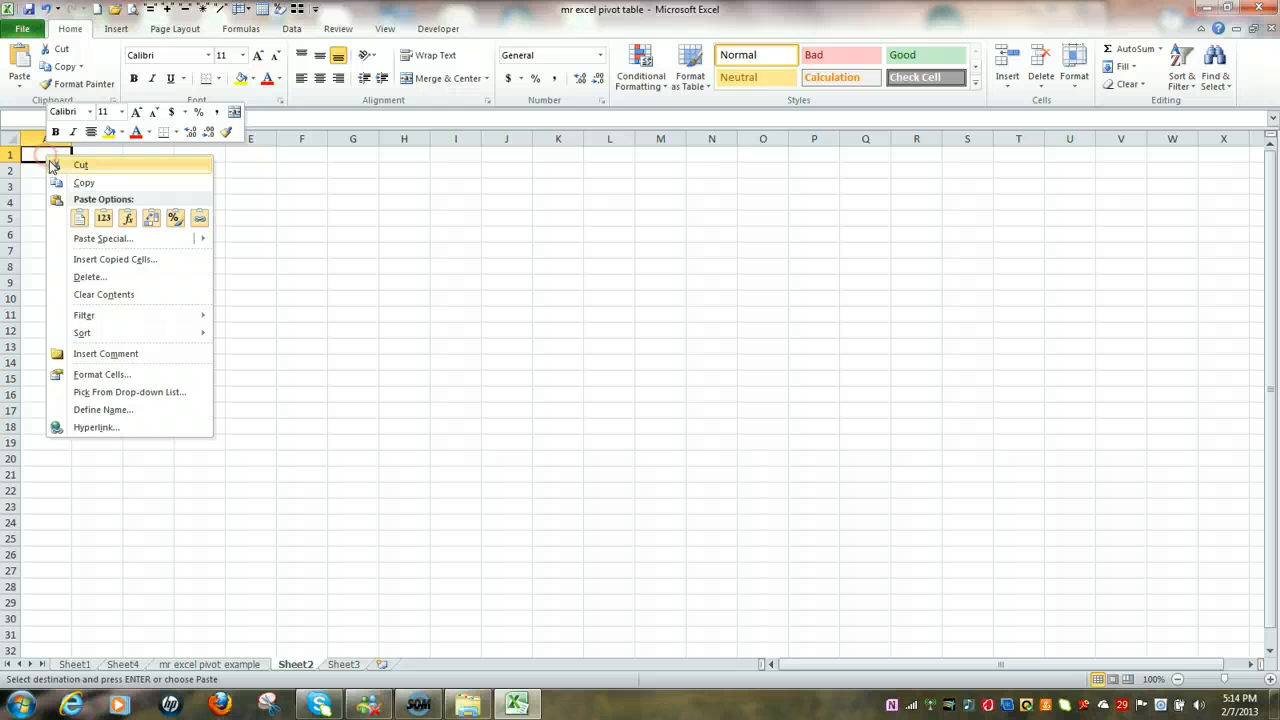
left_click(83, 218)
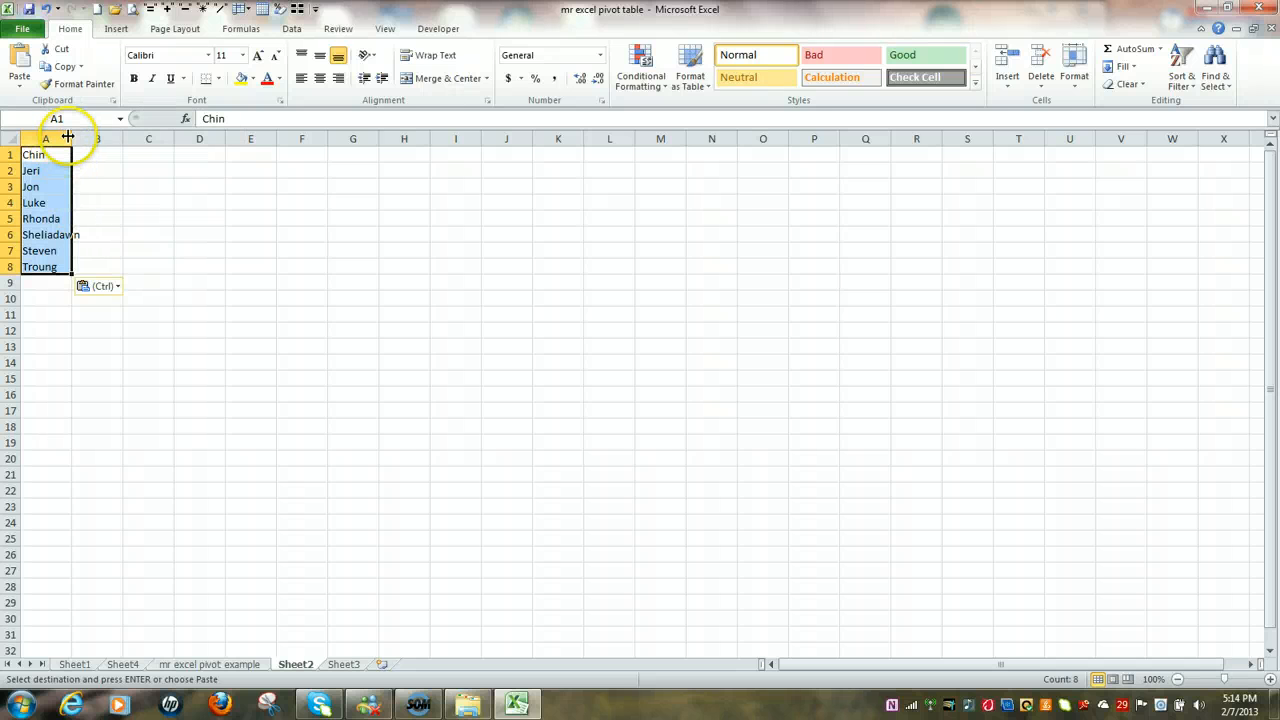
- Widen column A to fit the names and enter the gender codes M, F, M, M, F, F, M, M in B1:B8
left_click(68, 135)
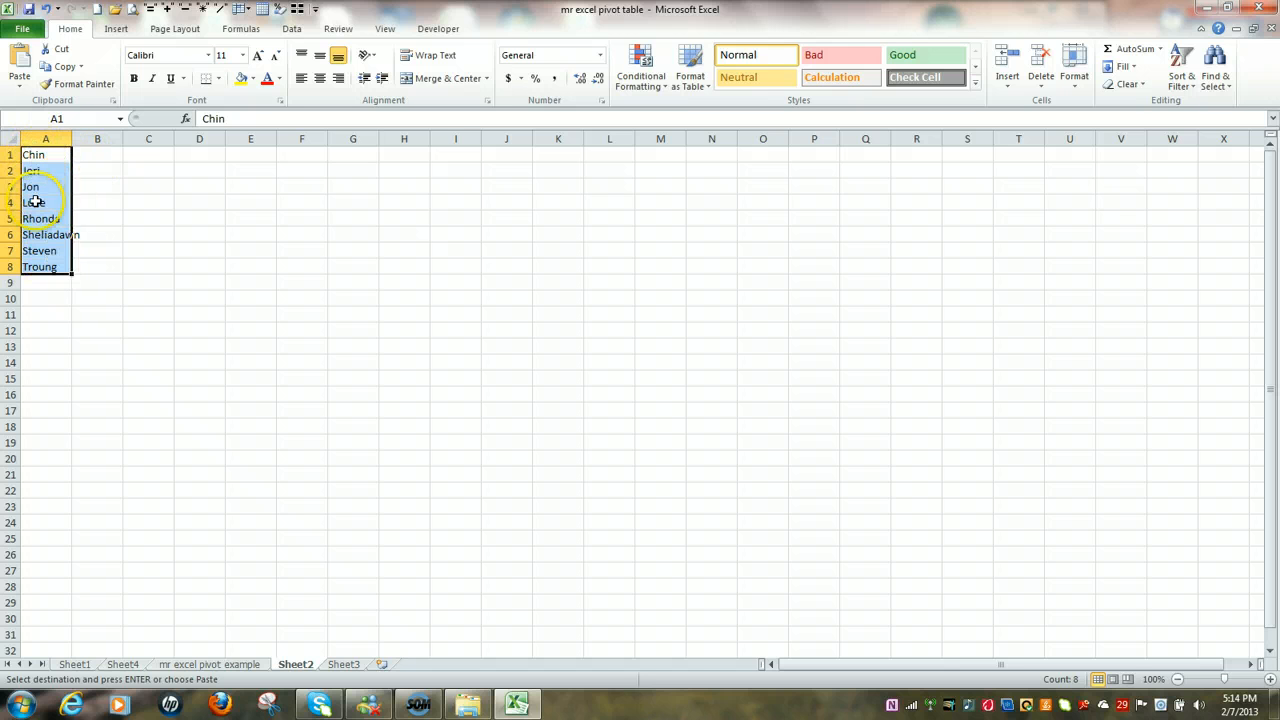
left_click(88, 155)
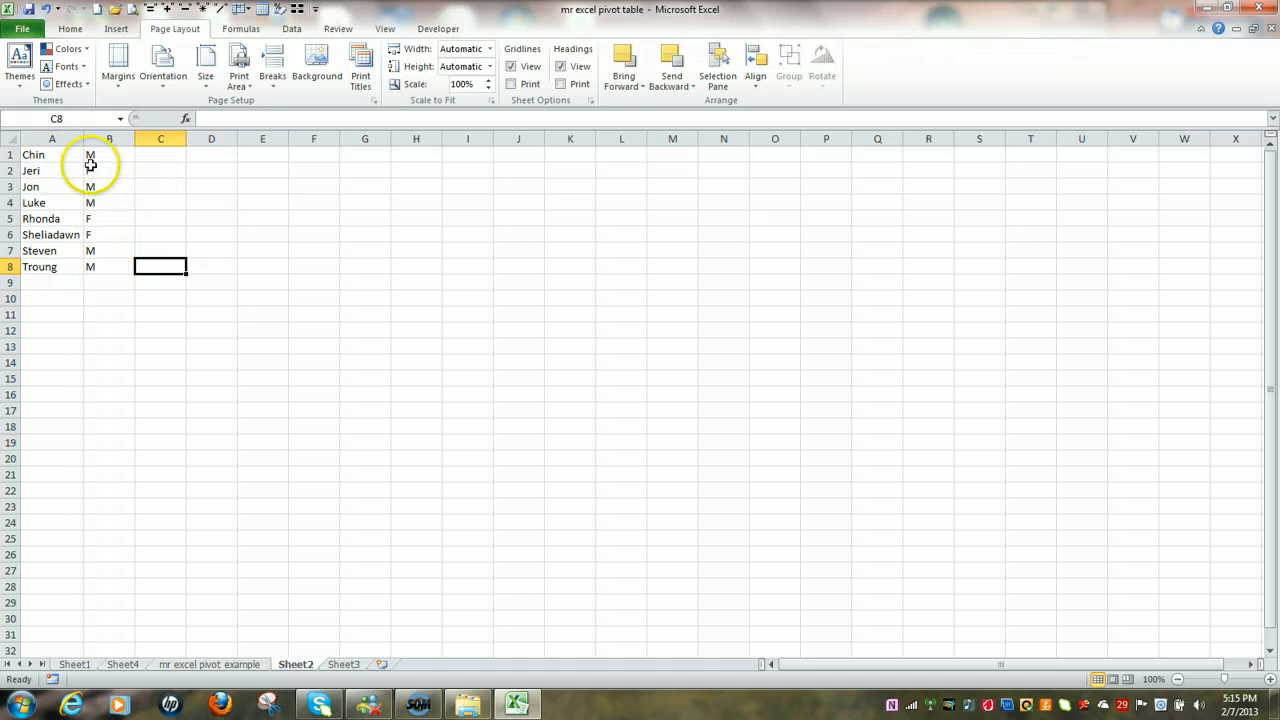
- Name the range A1:B8 on Sheet2 GENDER
left_click(33, 155)
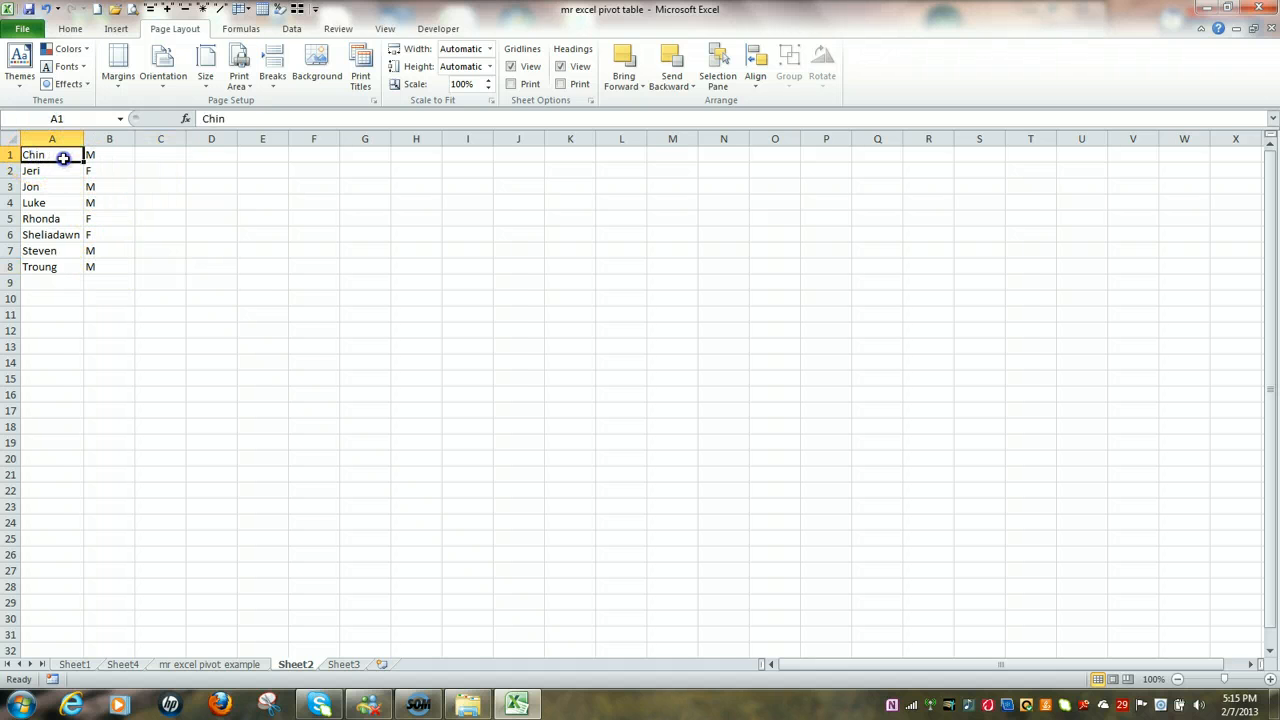
left_click_drag(63, 158, 117, 264)
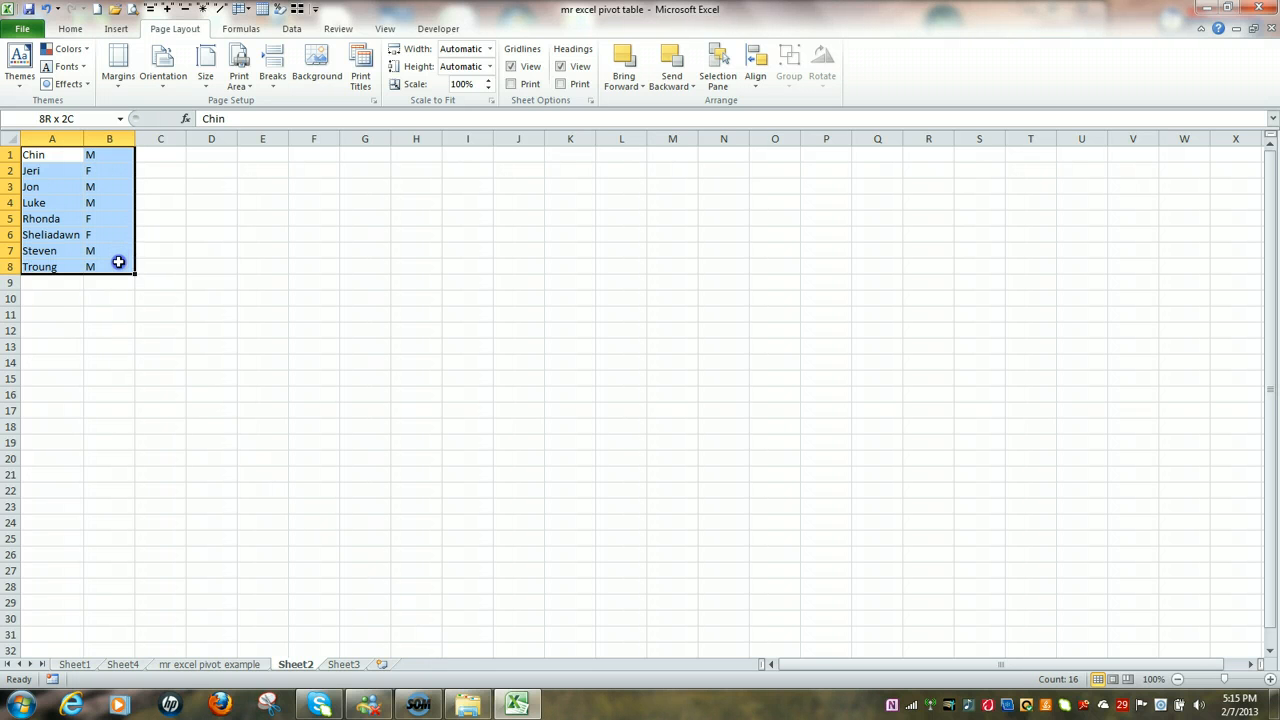
left_click(62, 115)
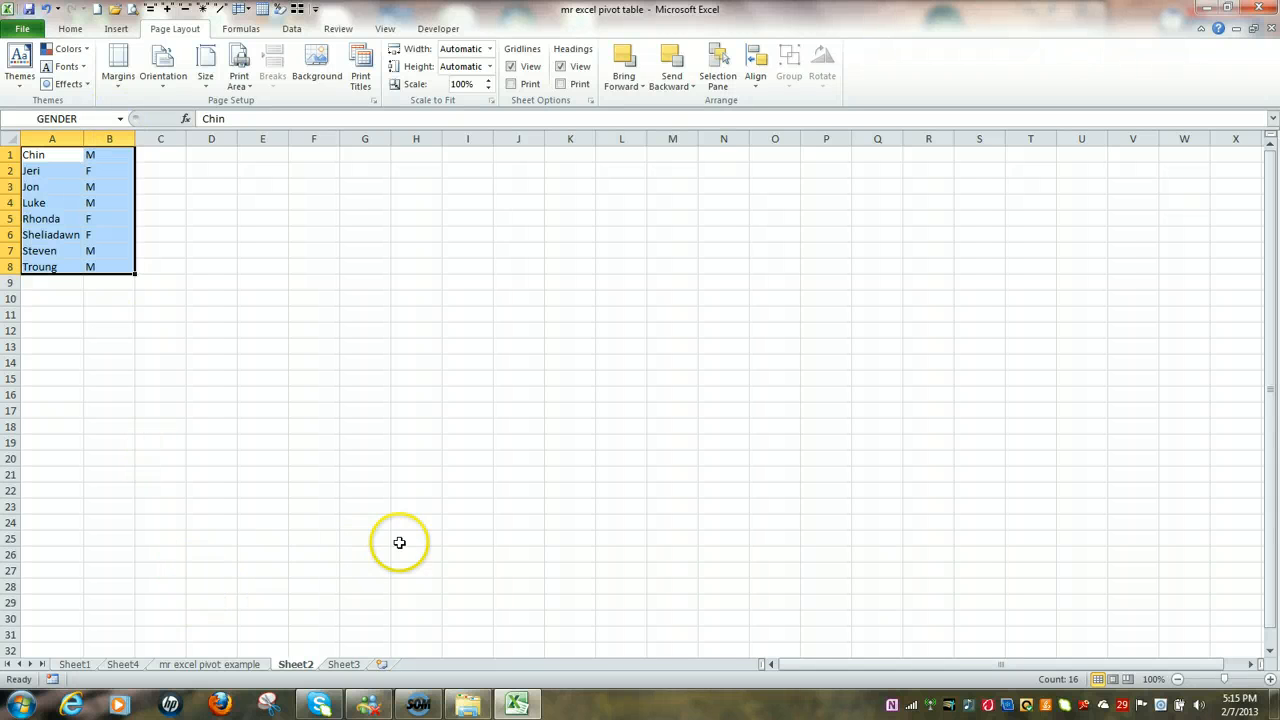
- On the "mr excel pivot example" sheet, fill the GENDER column from I2 with VLOOKUP of Sales Rep in the GENDER range, column index 2, range lookup 0
left_click(229, 664)
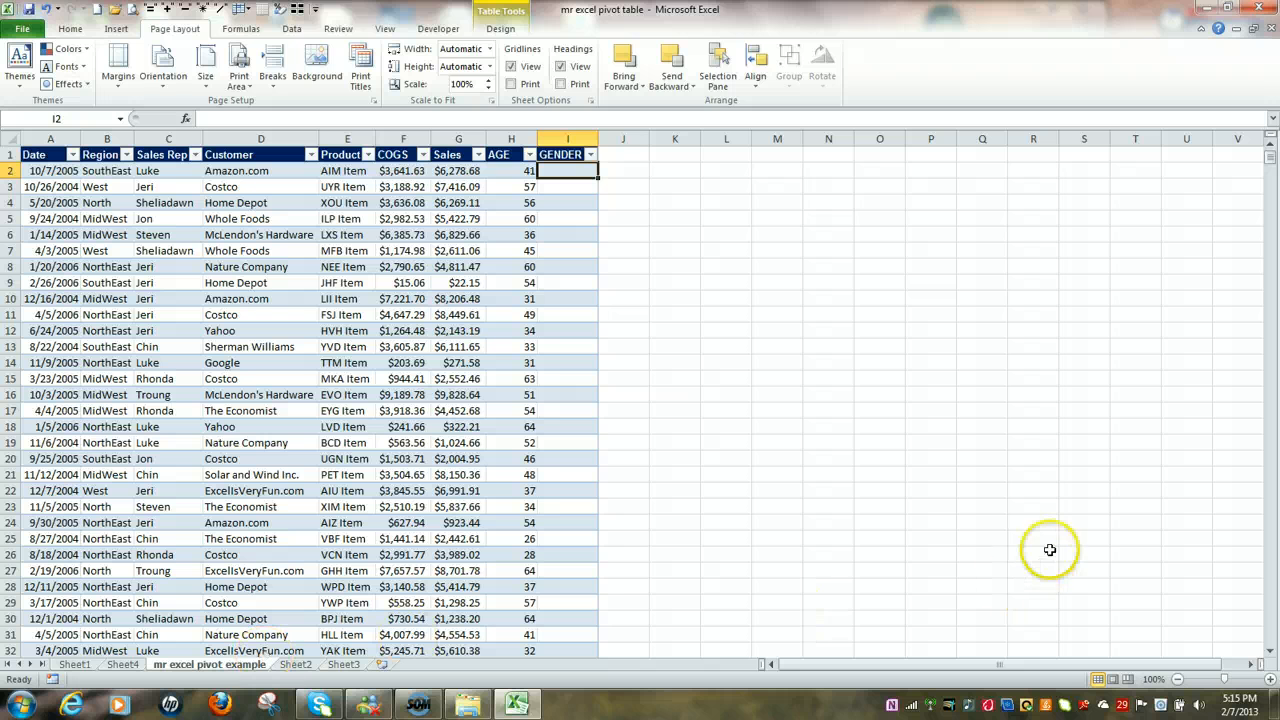
left_click(566, 170)
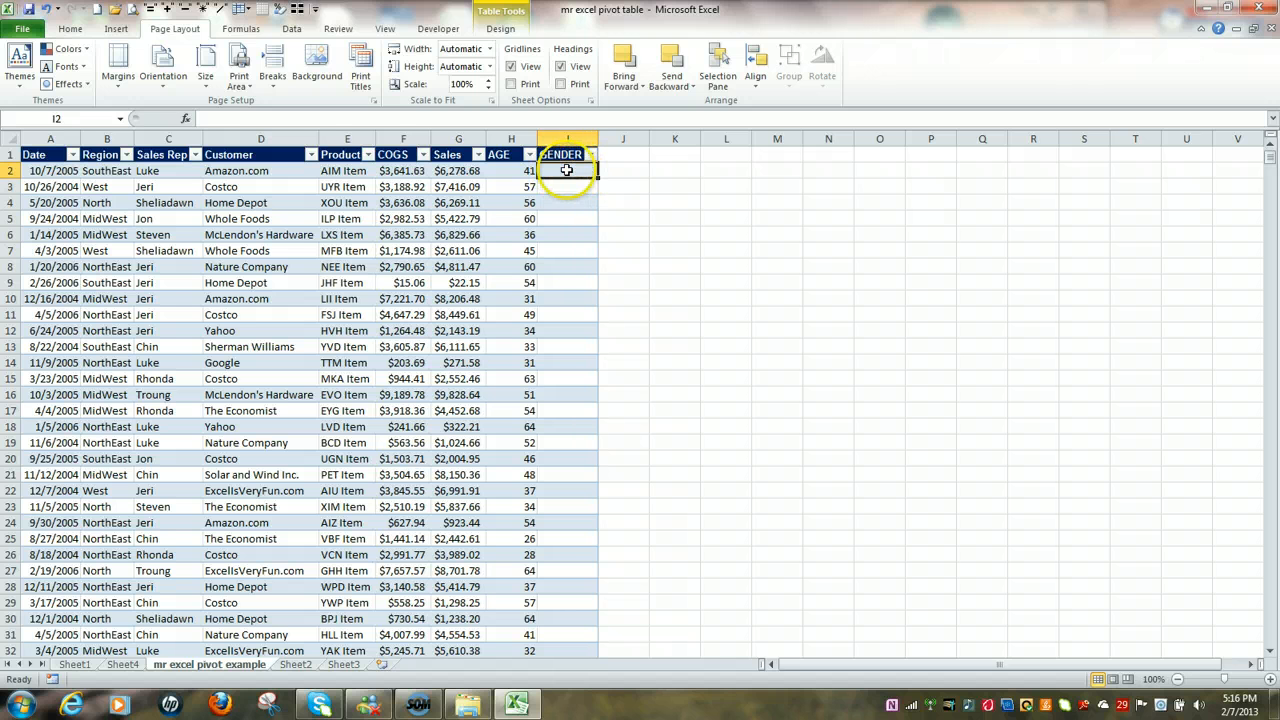
left_click(187, 119)
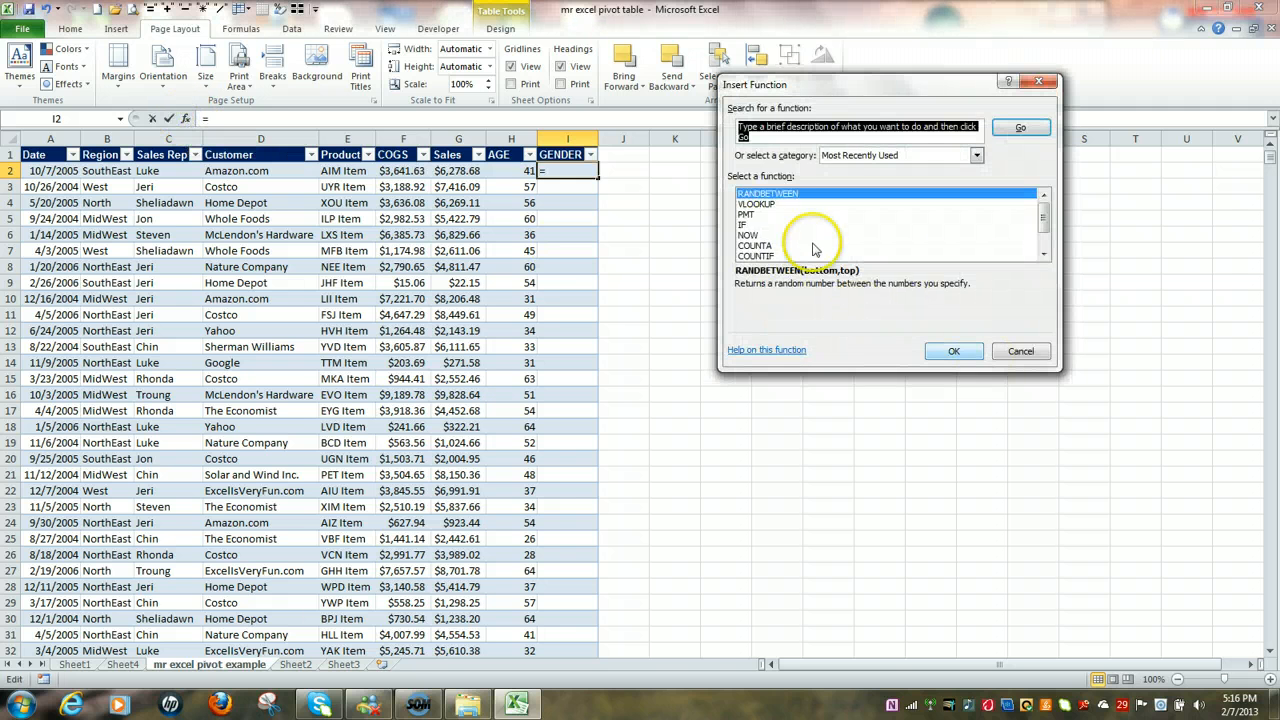
double_click(770, 204)
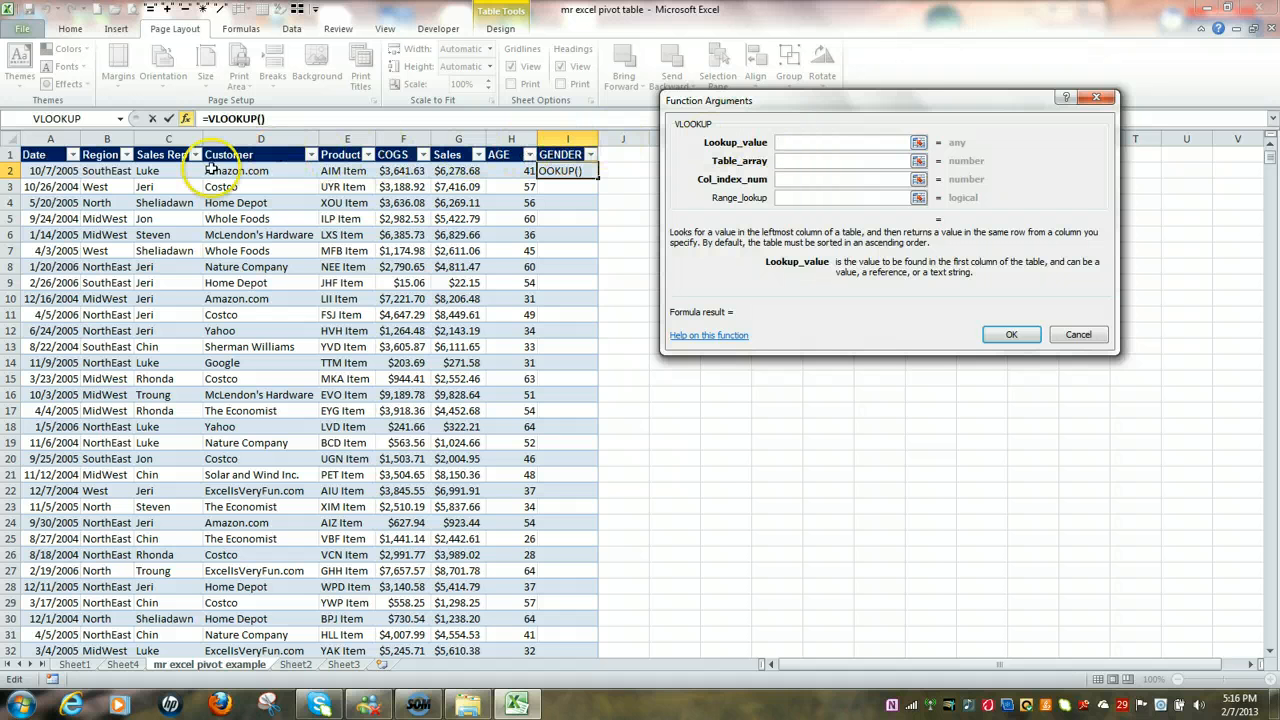
left_click(163, 171)
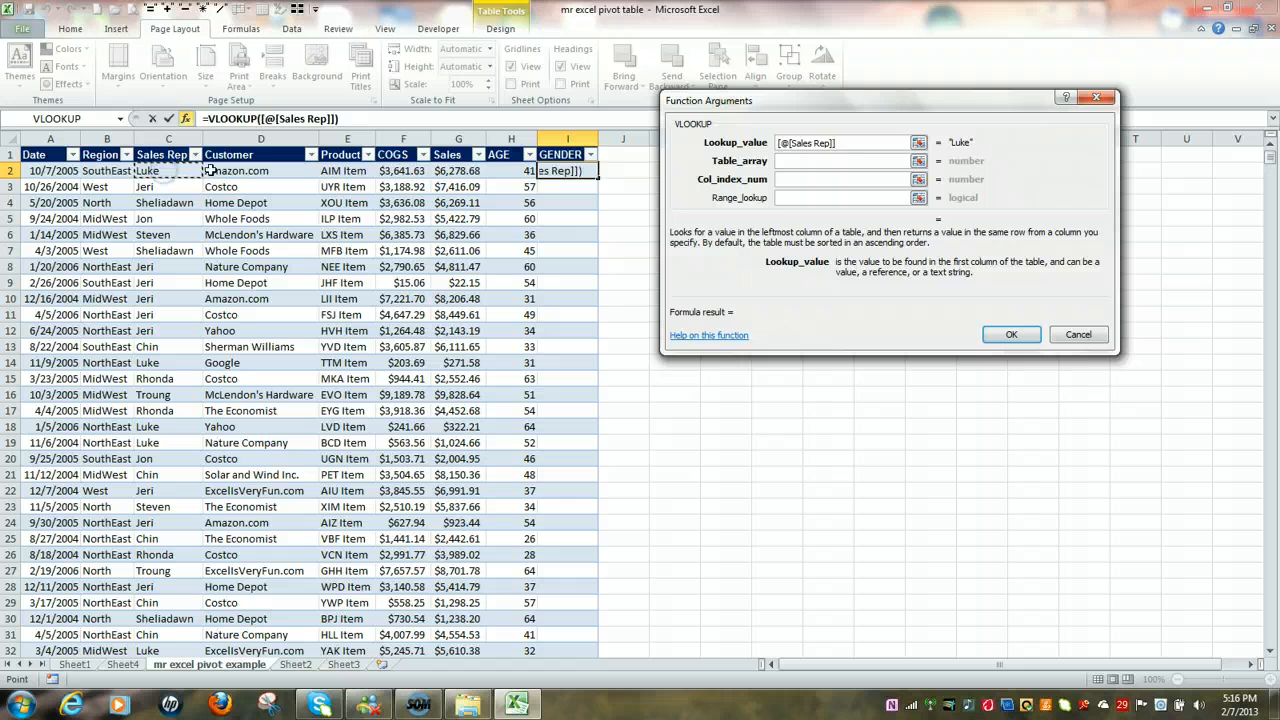
left_click(814, 163)
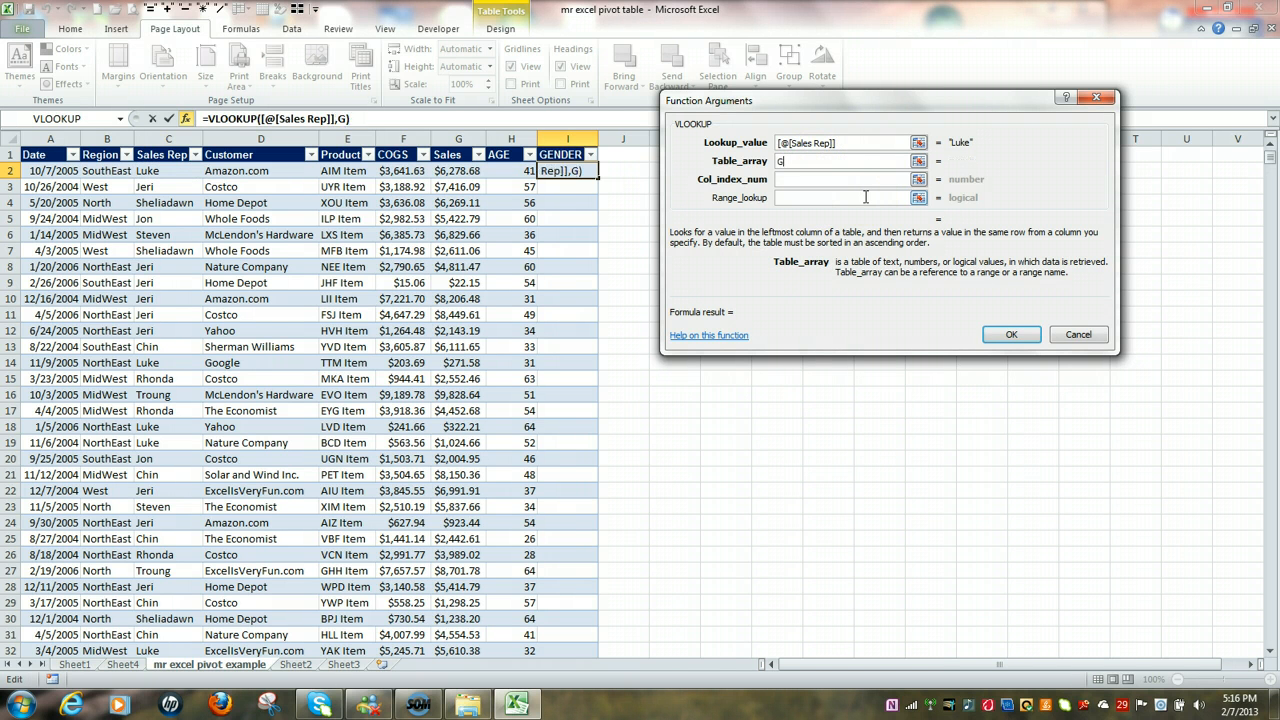
type("GENDER")
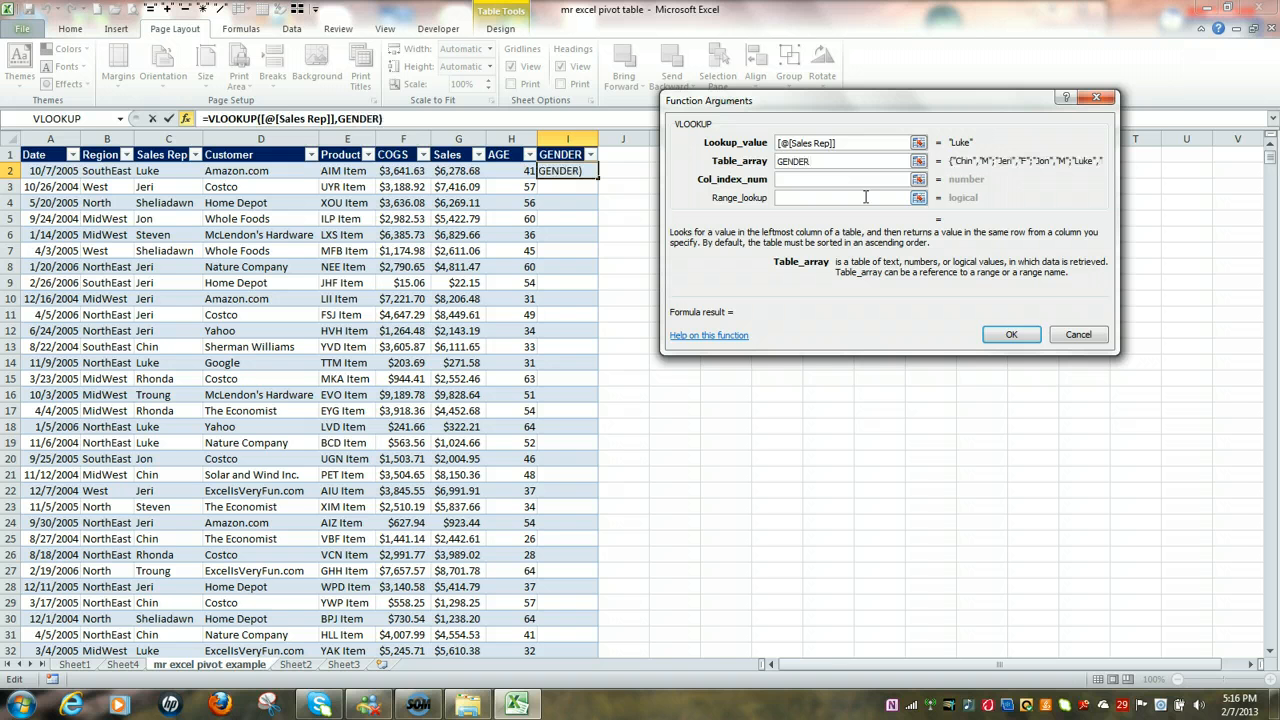
left_click(810, 179)
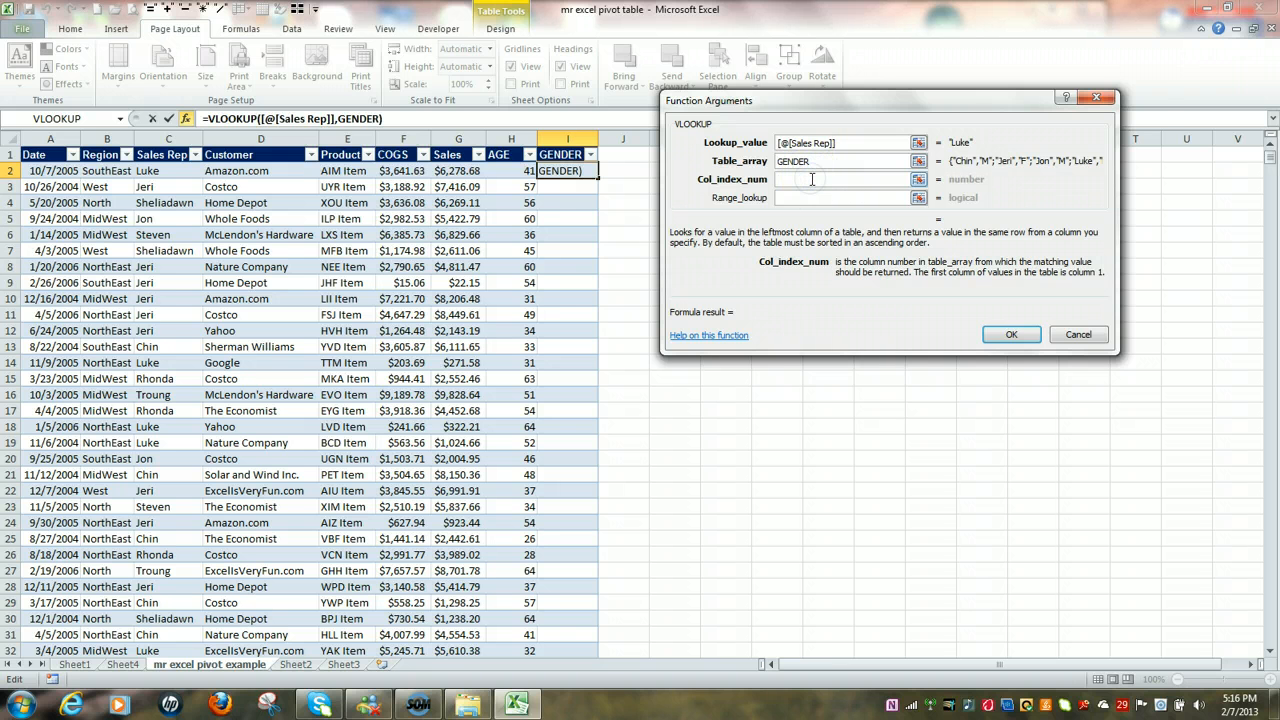
type("2")
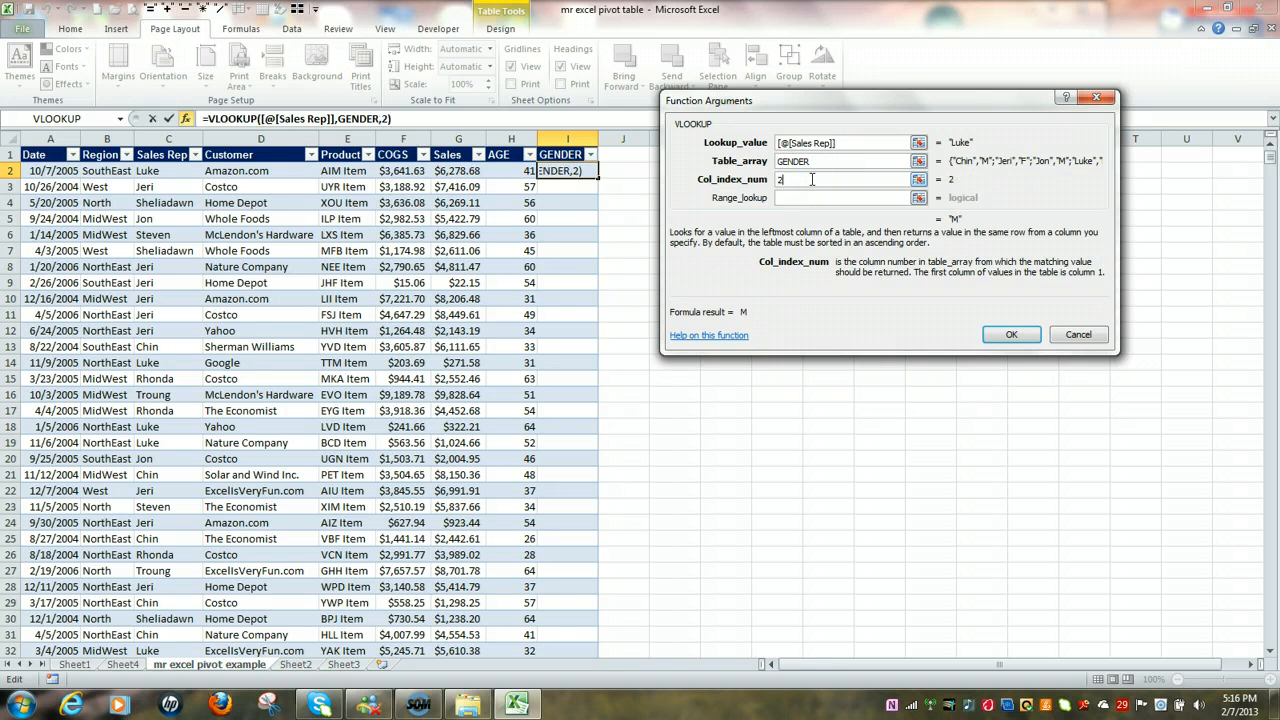
left_click(790, 198)
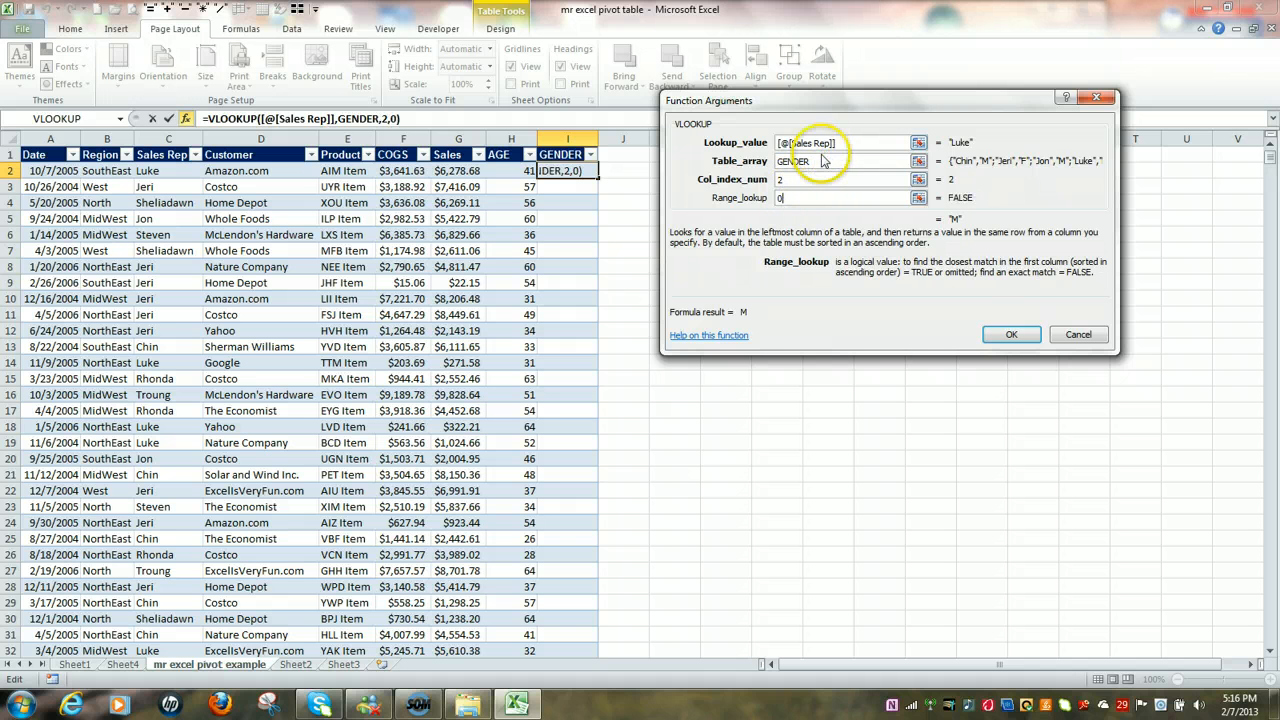
left_click(1031, 340)
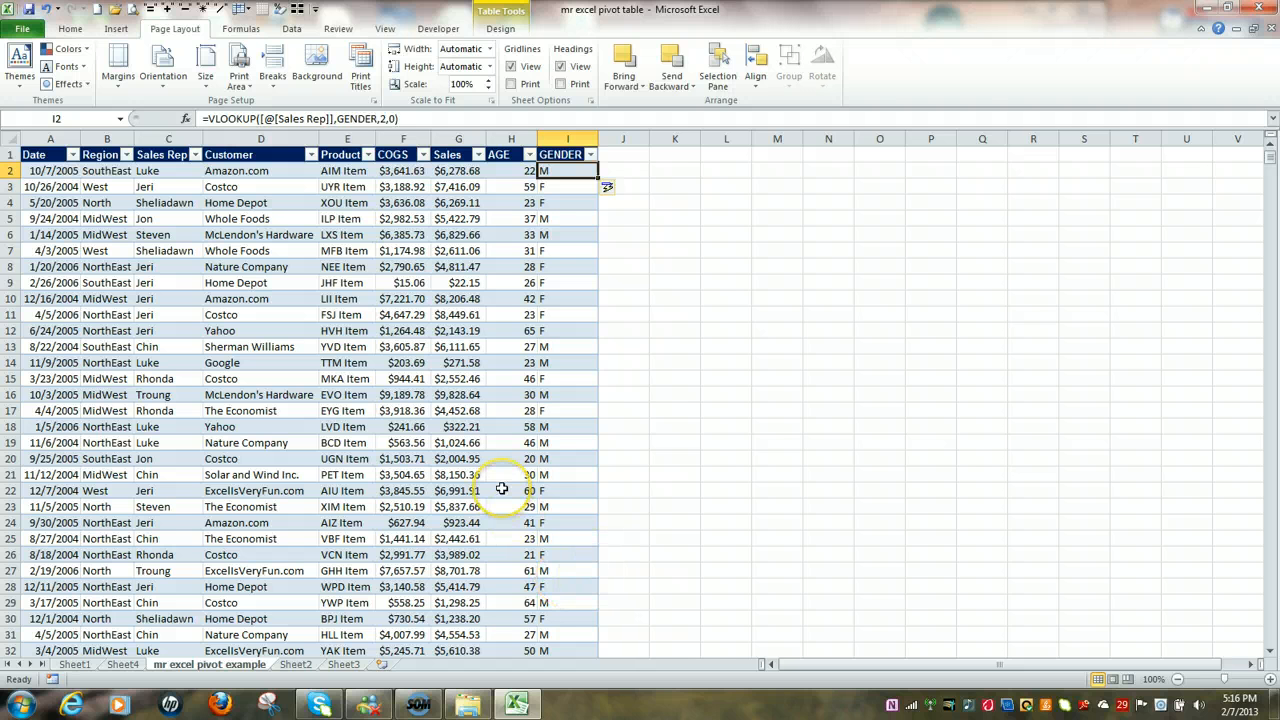
- Refresh all data for the PivotTable on Sheet1 to bring the AGE and GENDER fields into its field list
left_click(89, 666)
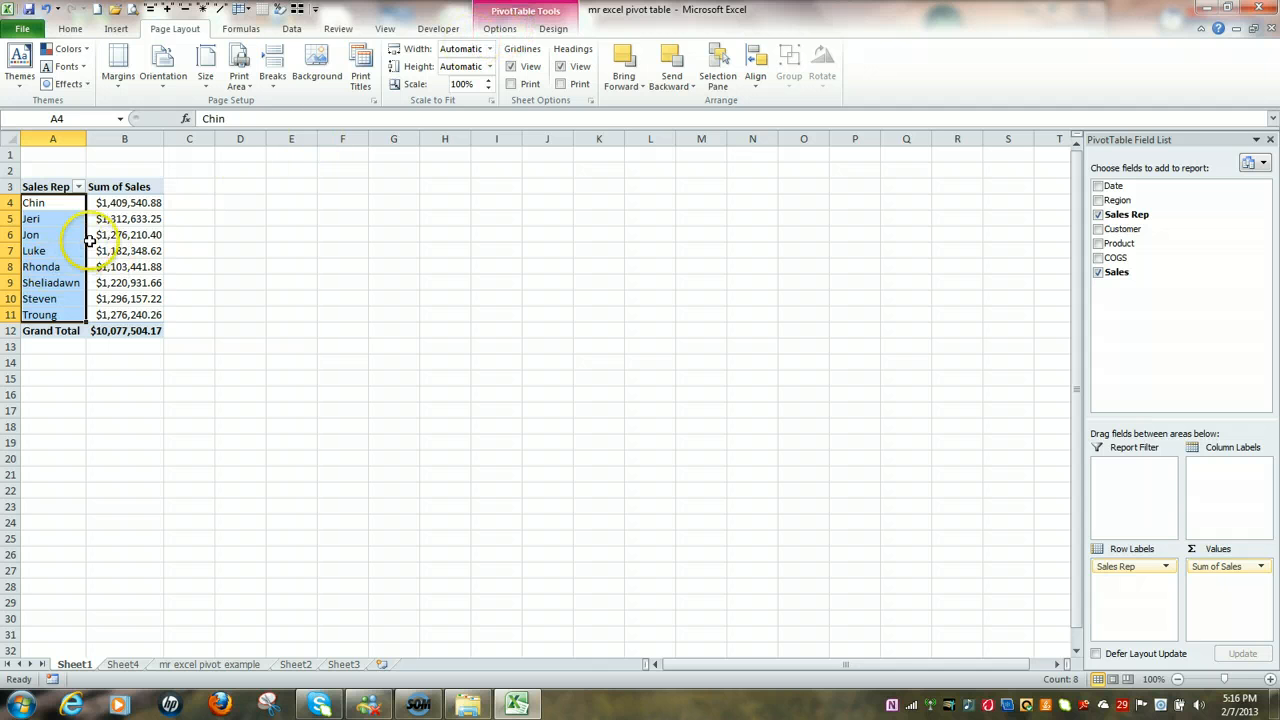
left_click(125, 218)
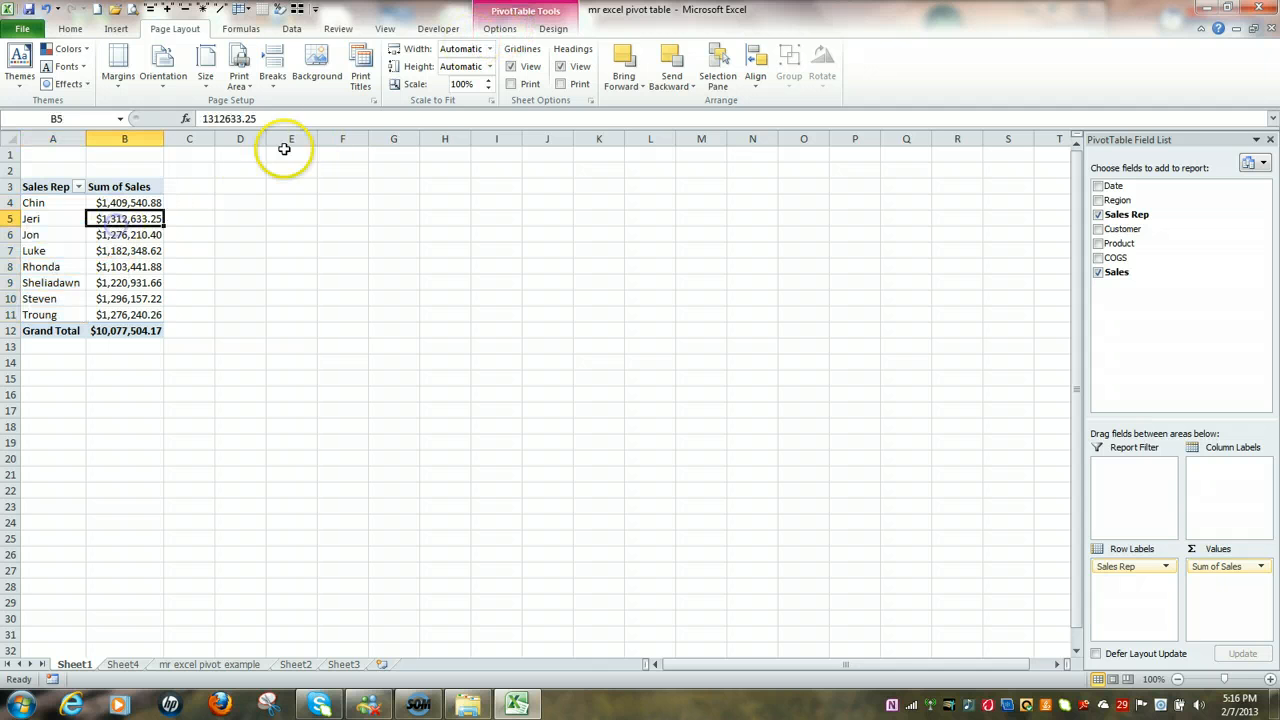
left_click(501, 29)
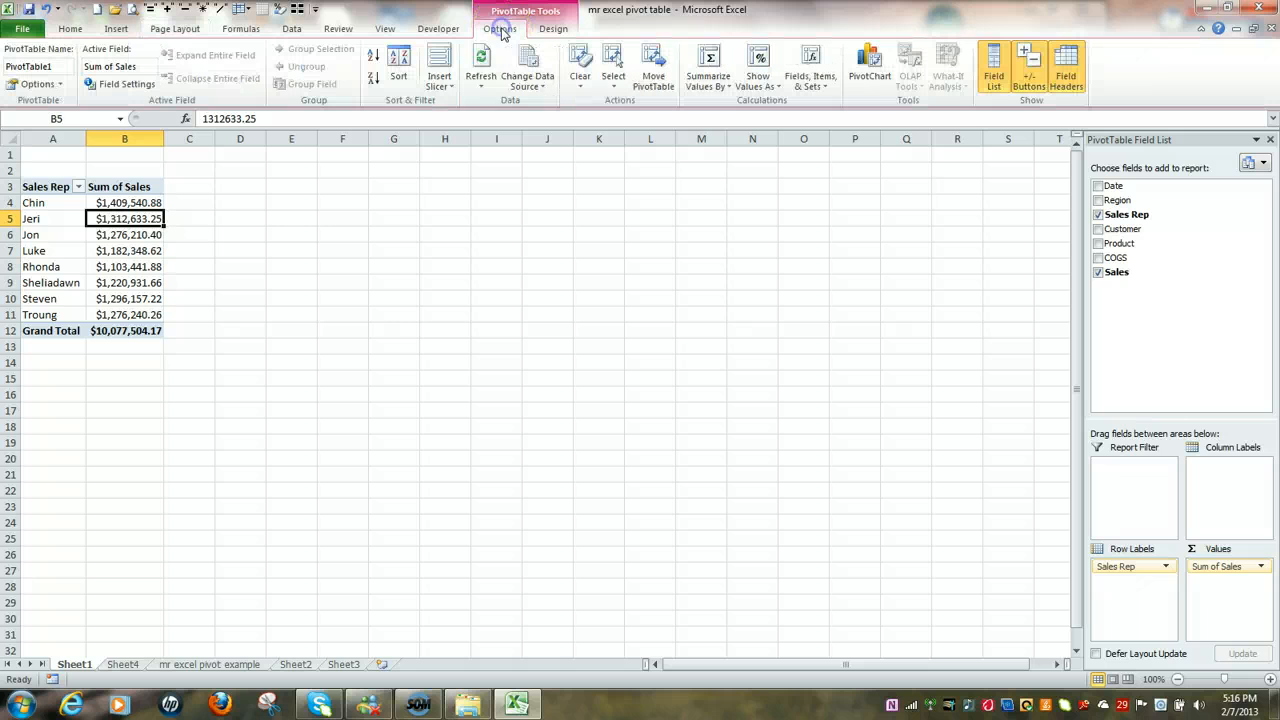
left_click(481, 88)
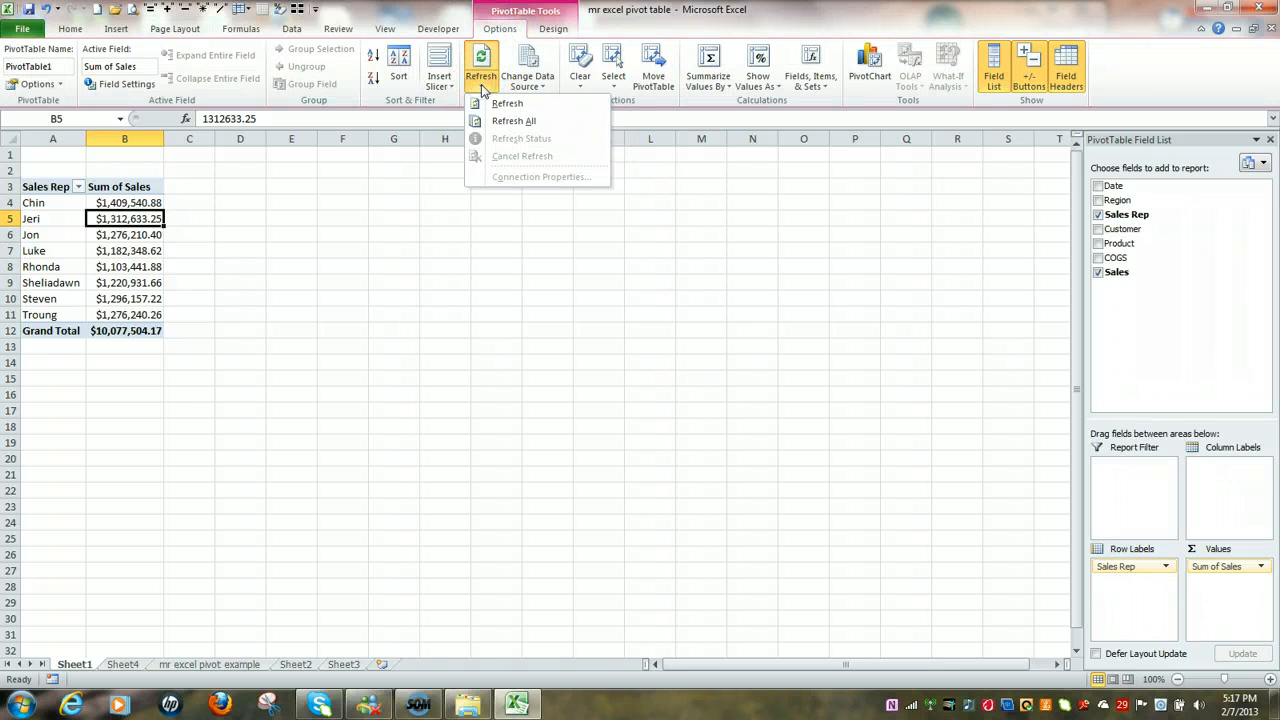
left_click(513, 121)
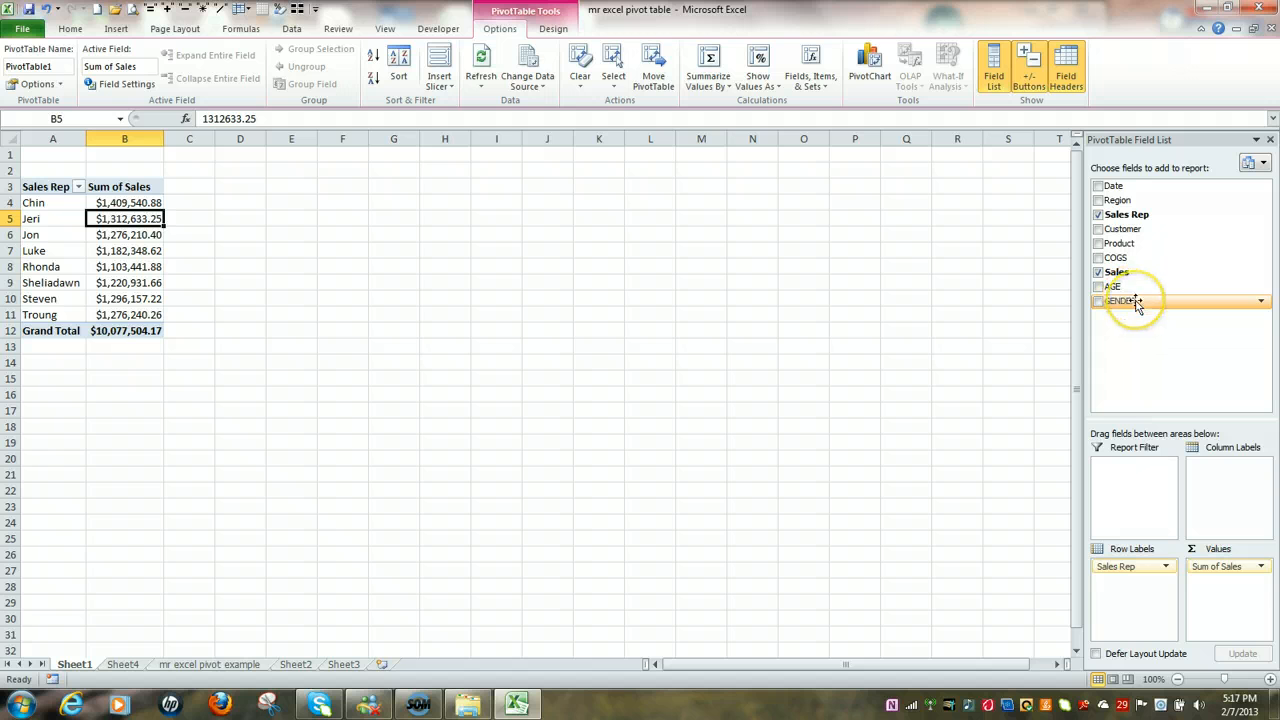
- Refresh all data connected to the PivotTable on Sheet1 once more
key("alt+p")
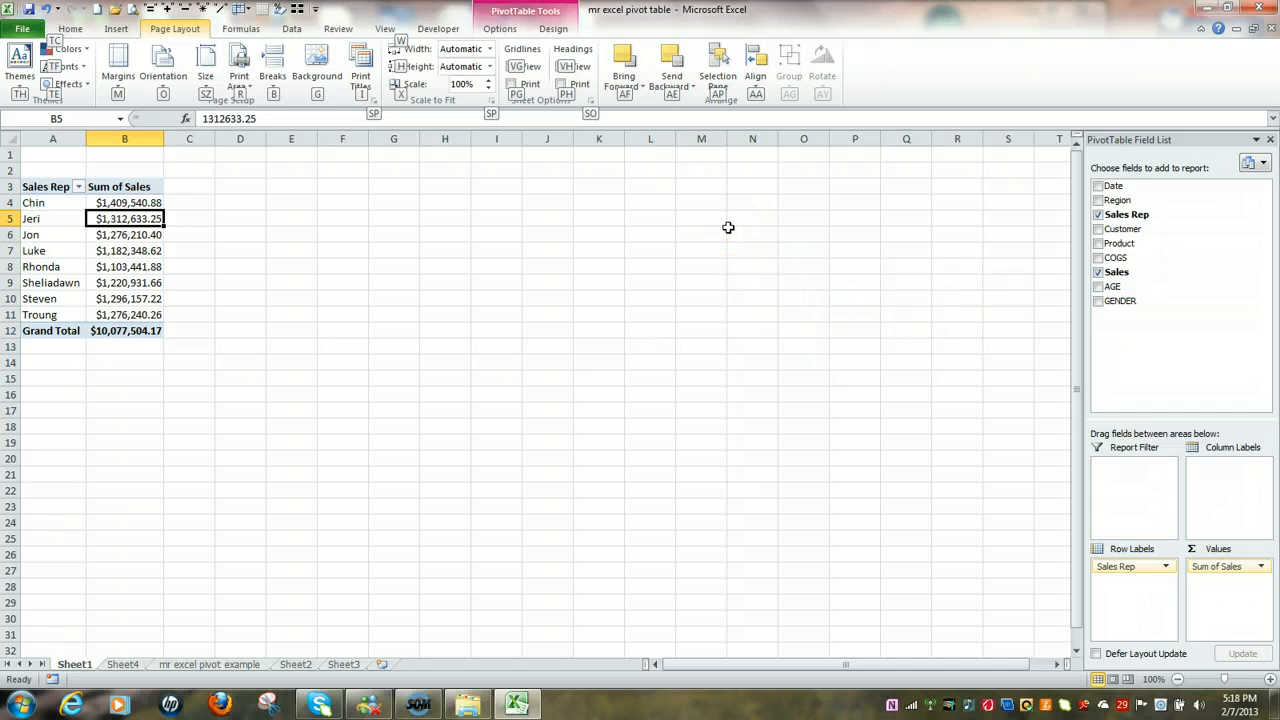
left_click(501, 30)
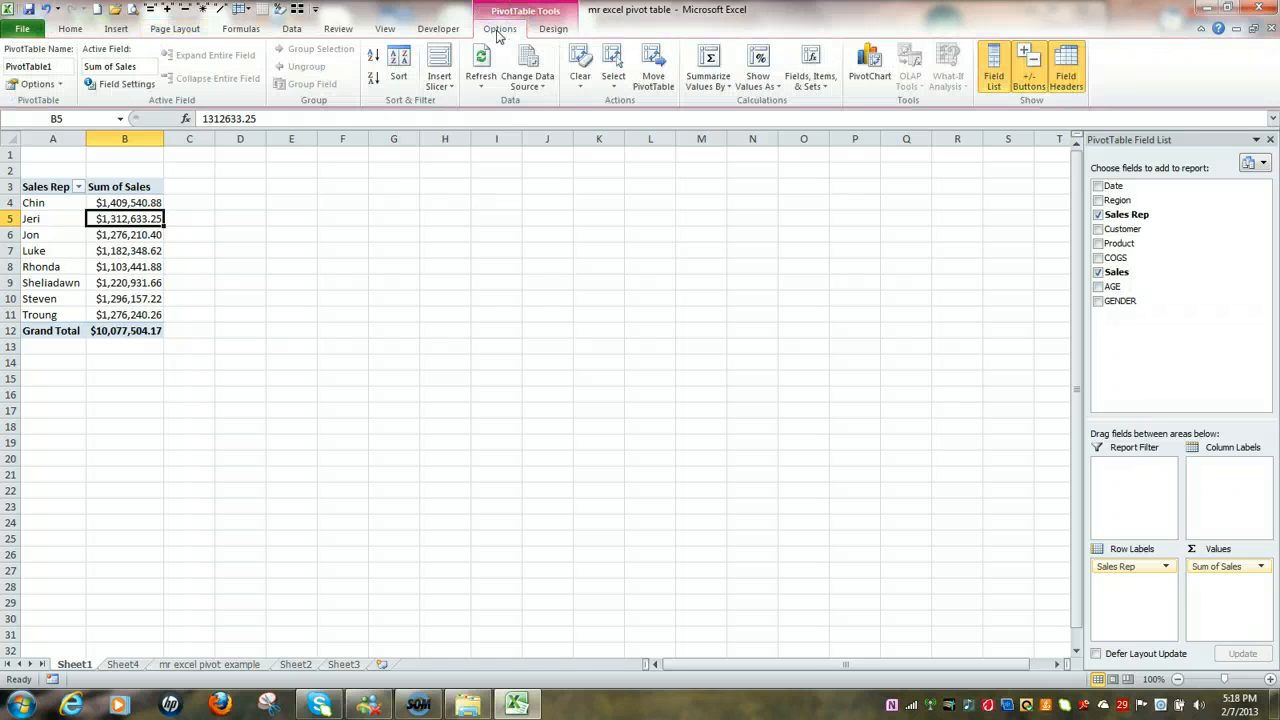
left_click(483, 88)
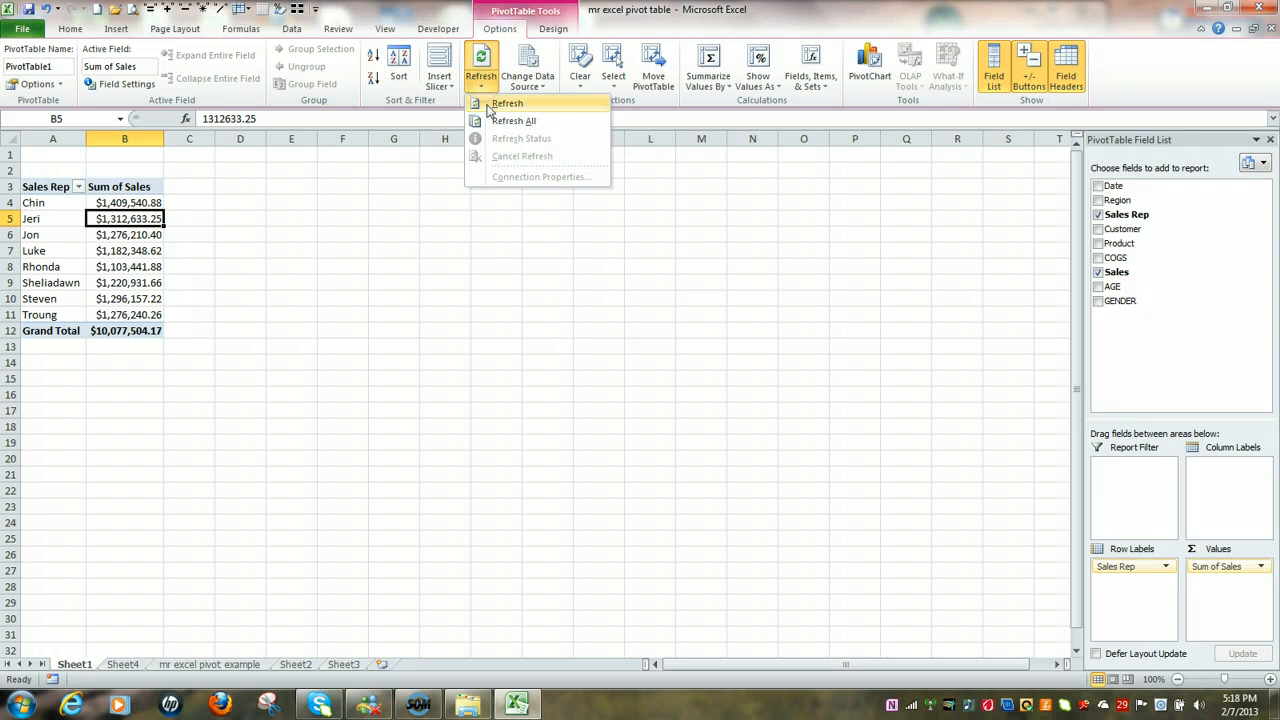
left_click(507, 119)
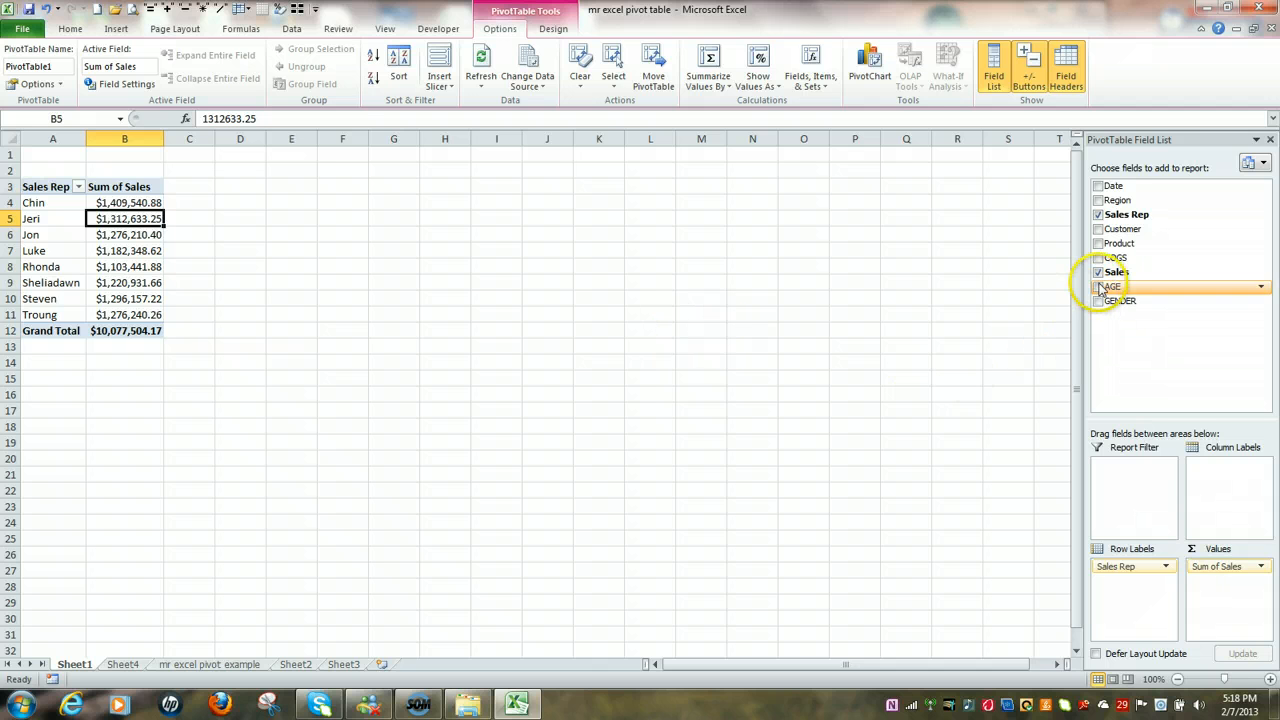
- Rearrange the PivotTable with GENDER as column labels and AGE as row labels in place of Sales Rep
left_click(1121, 570)
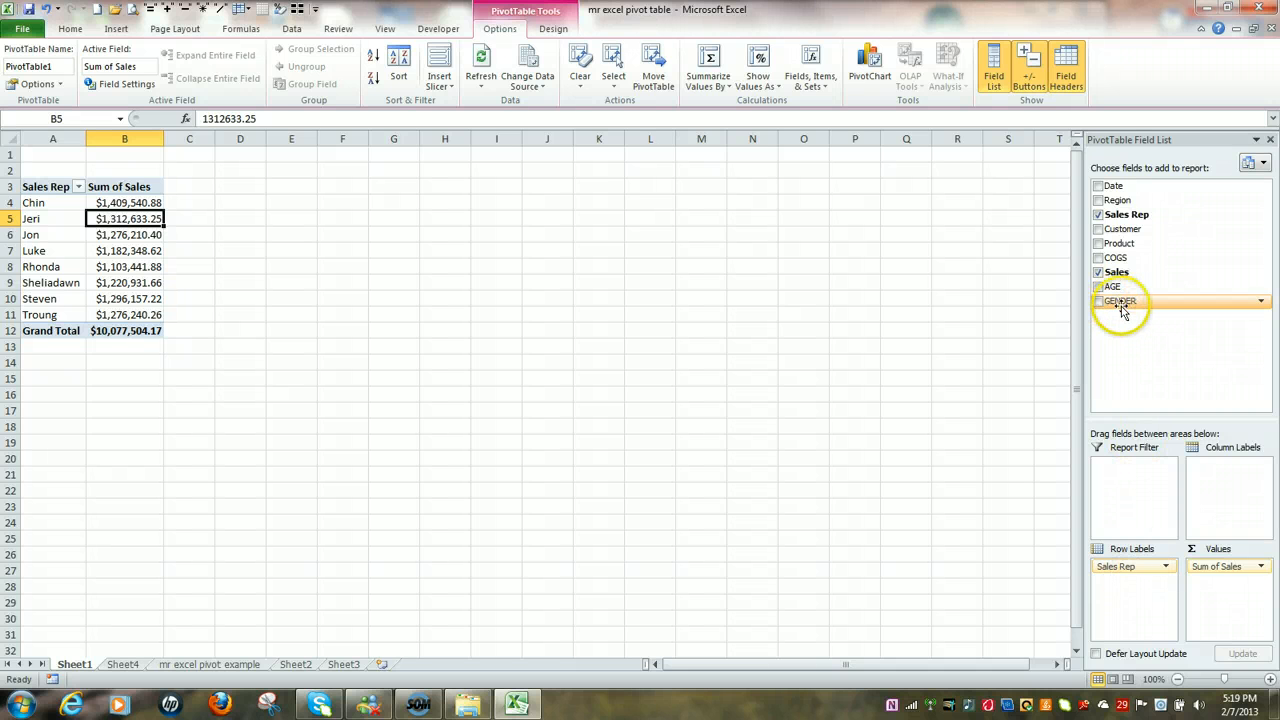
left_click_drag(1122, 311, 1217, 466)
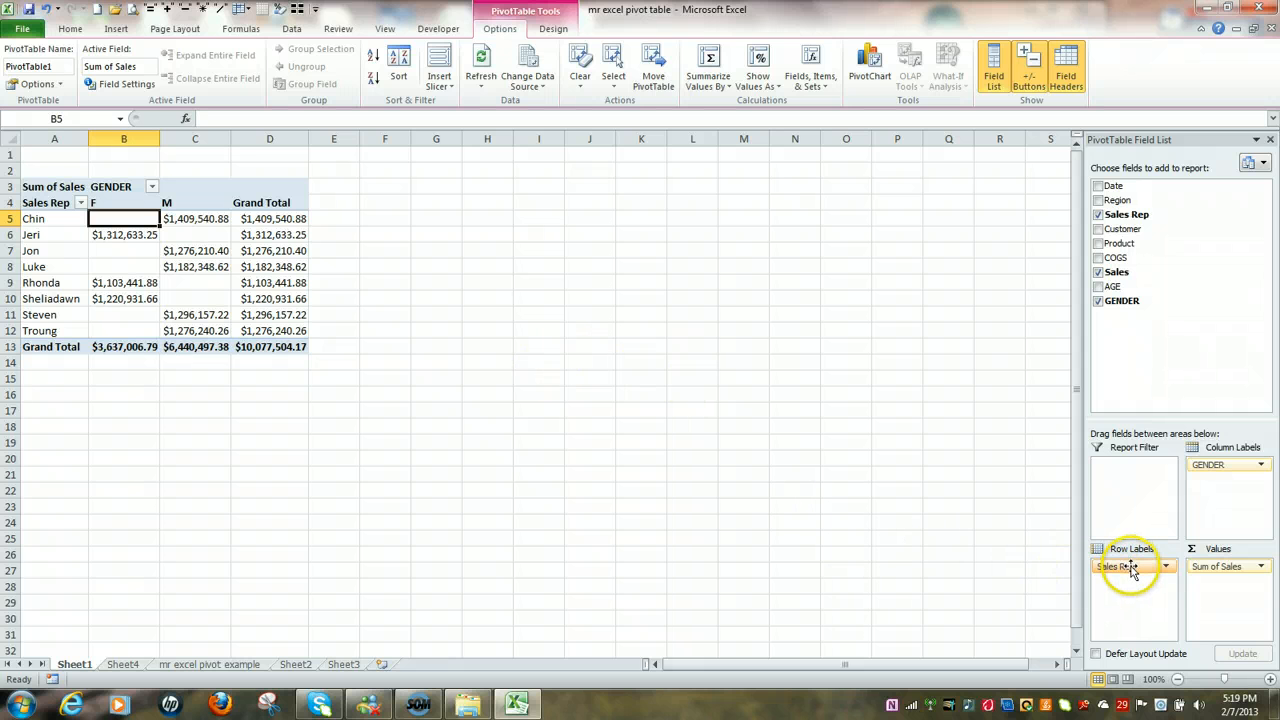
left_click_drag(1132, 567, 927, 520)
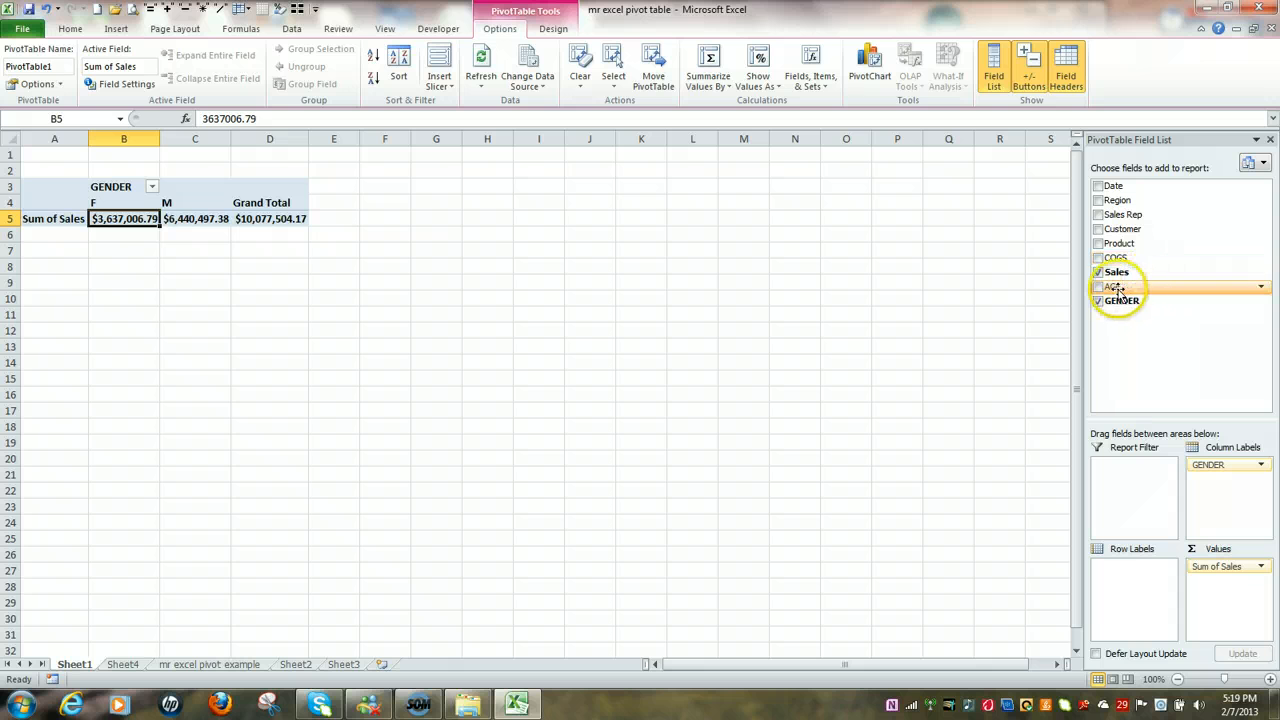
left_click_drag(1110, 286, 1125, 573)
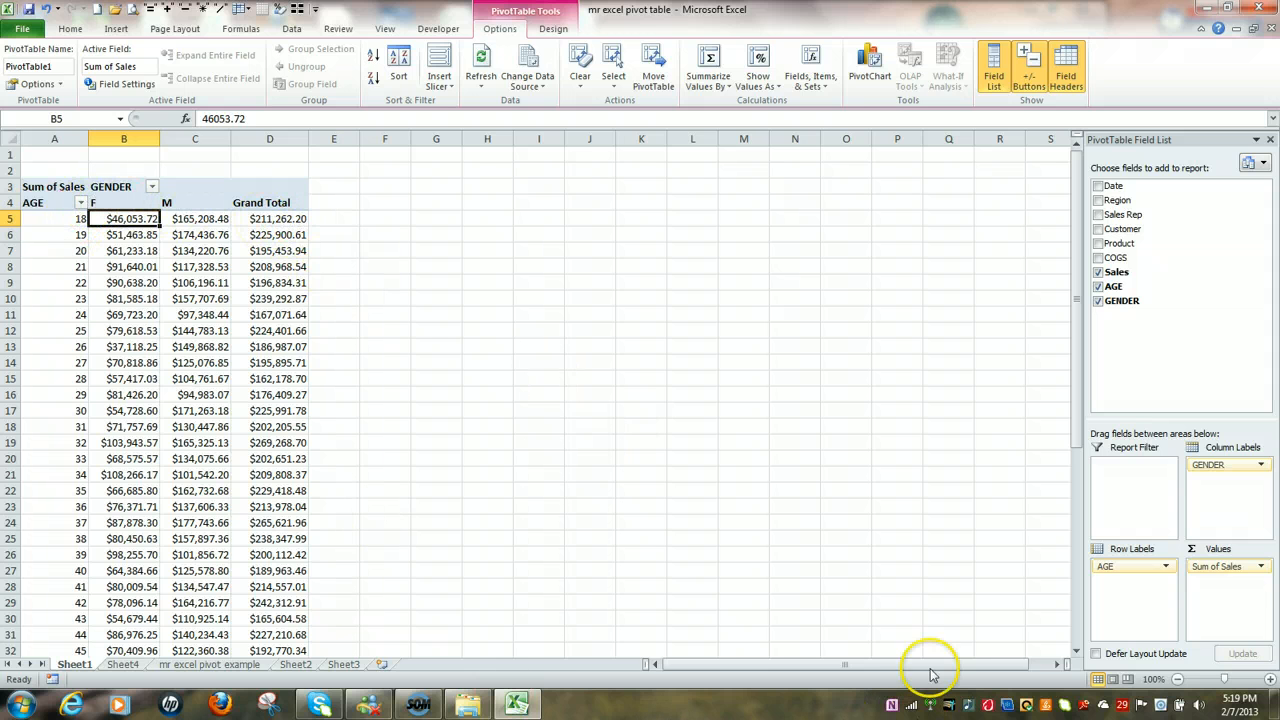
- Group the AGE row labels from 18 to 65 in intervals of 10
left_click(61, 234)
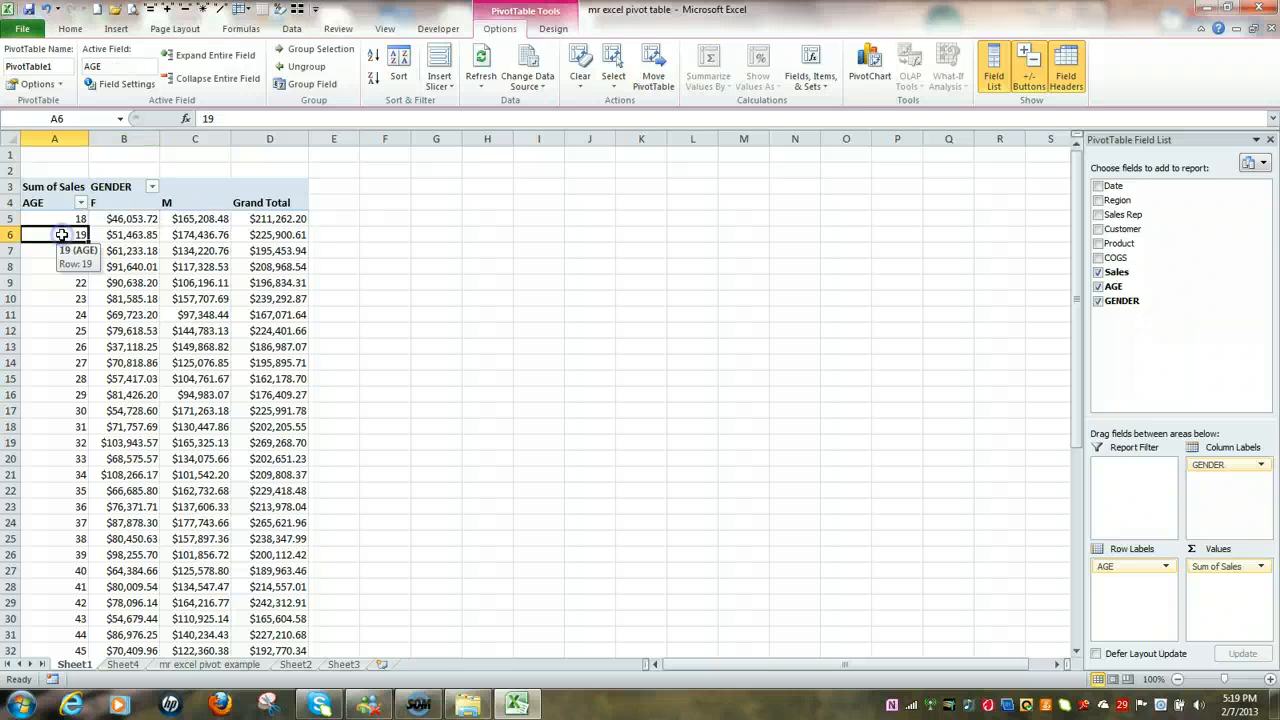
right_click(61, 234)
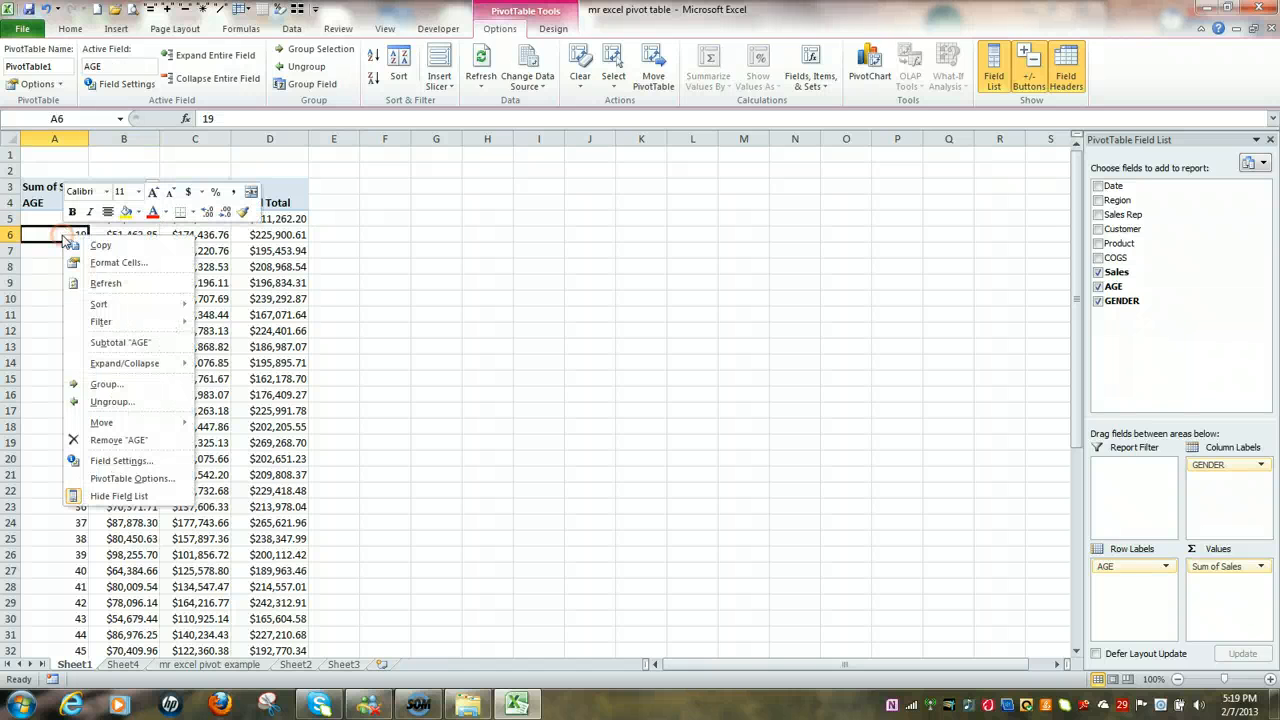
left_click(122, 388)
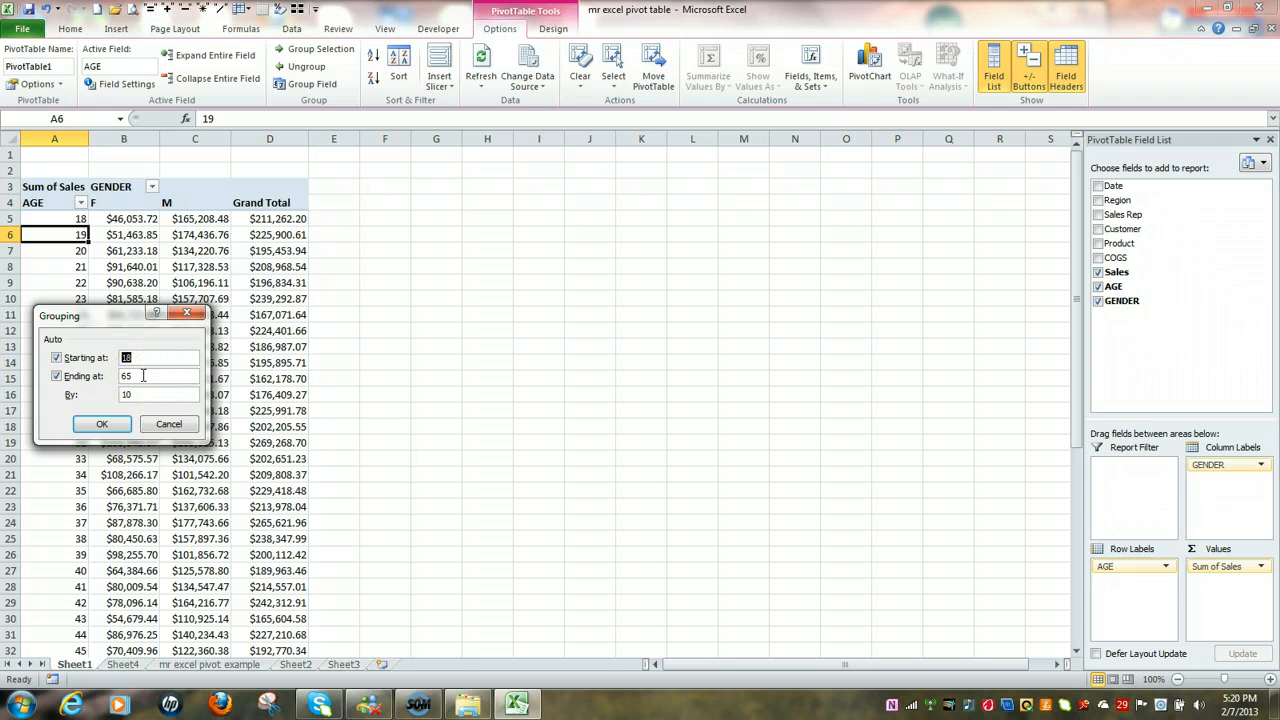
left_click(104, 425)
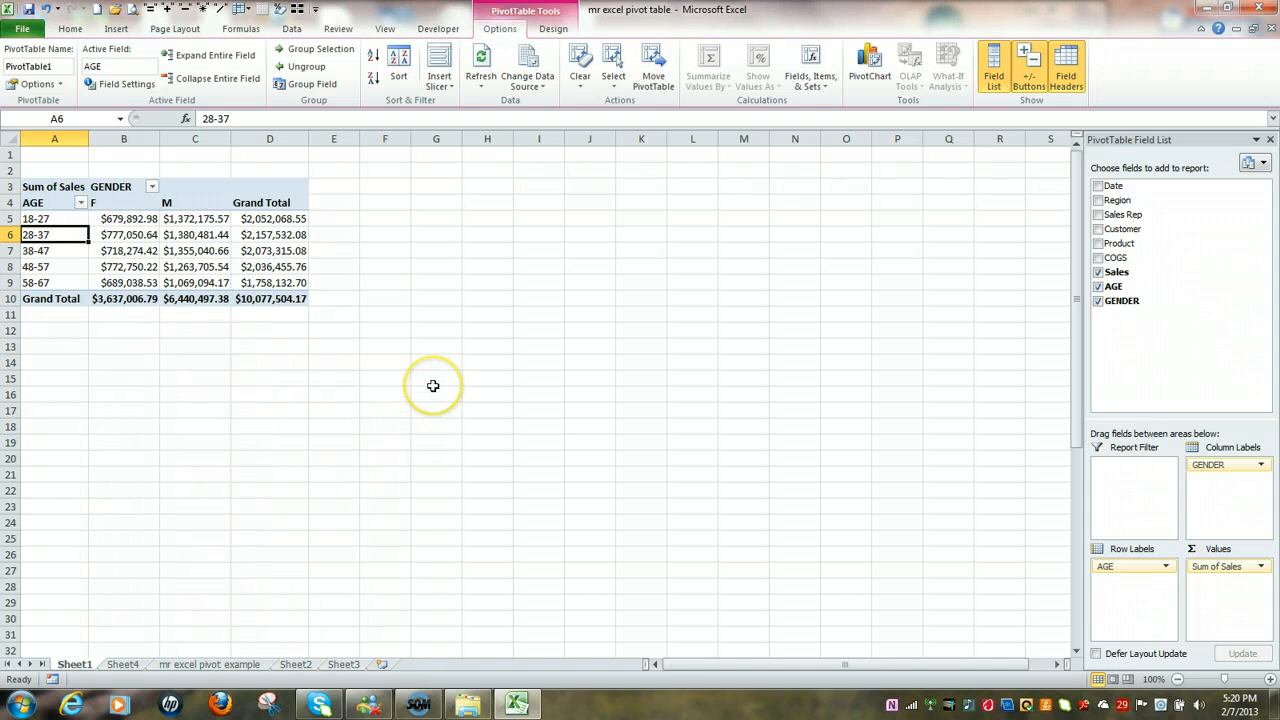
key("alt+p")
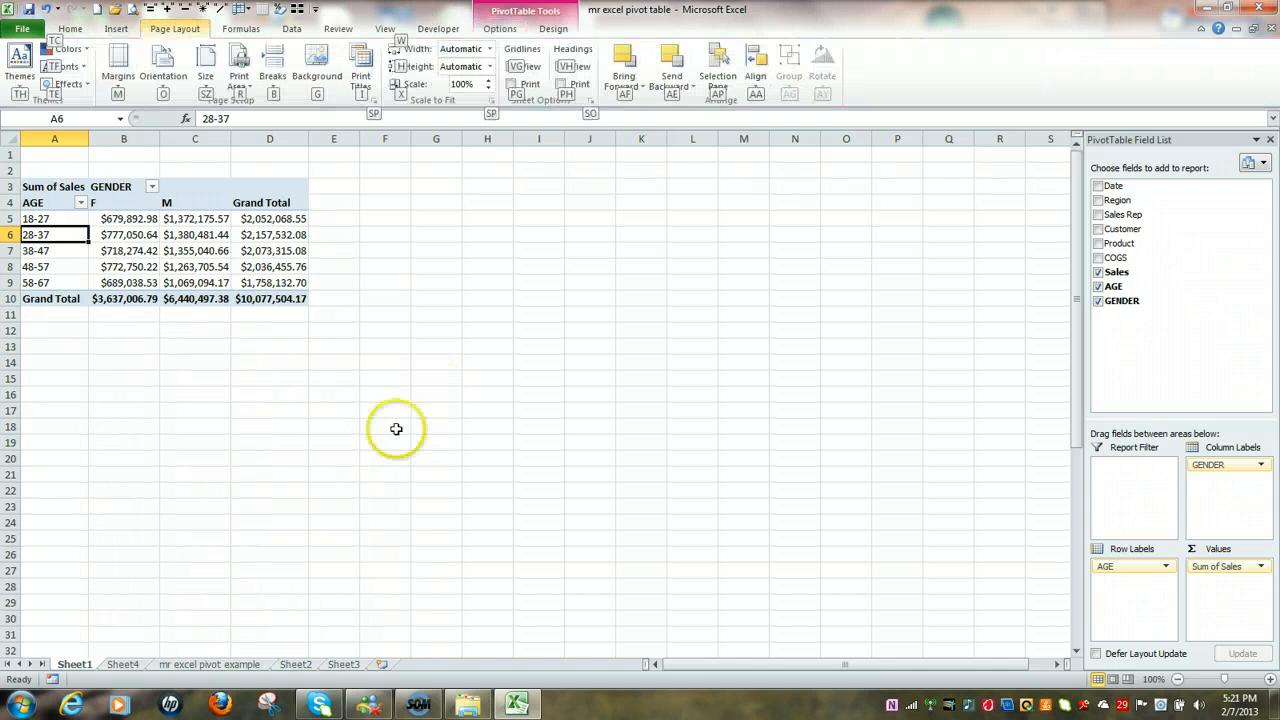